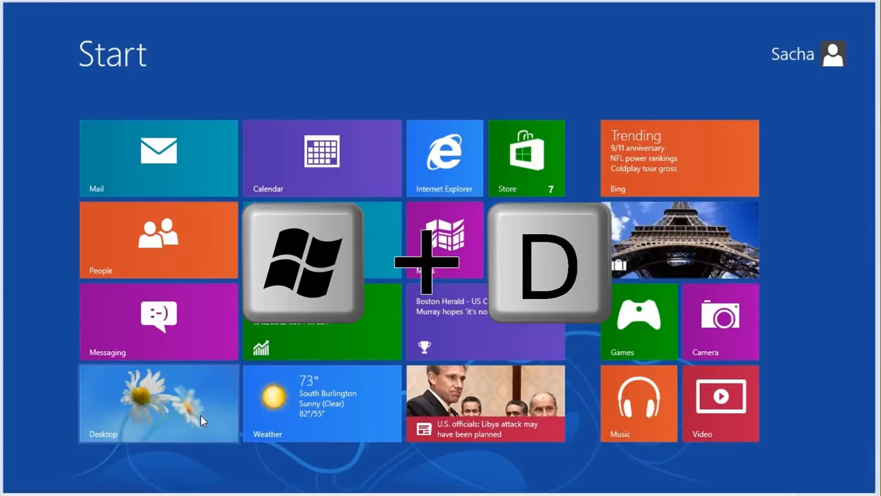
# Step: Switch from the Start screen to the desktop and back twice, finishing on the Start screen
pyautogui.click(200, 416)
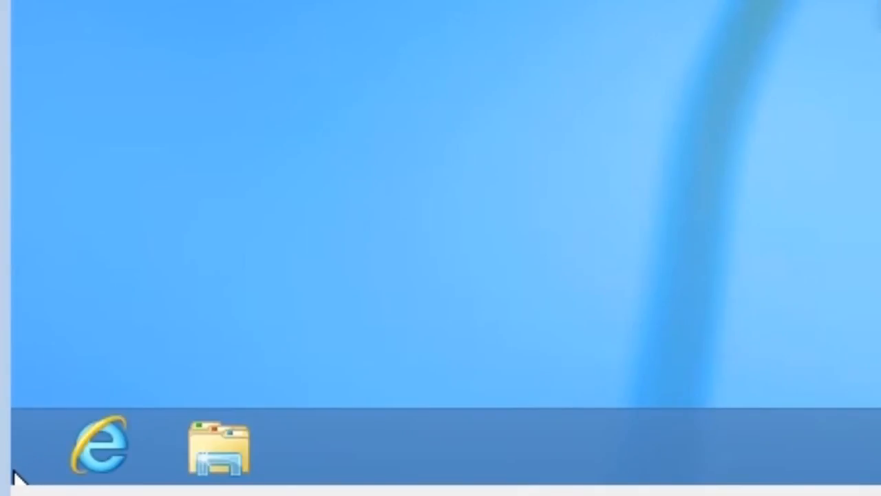
pyautogui.moveTo(7, 481)
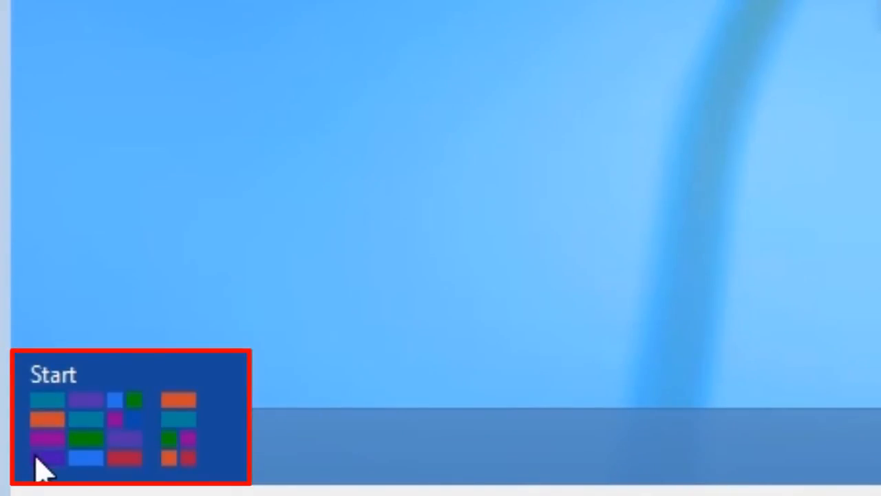
pyautogui.click(38, 465)
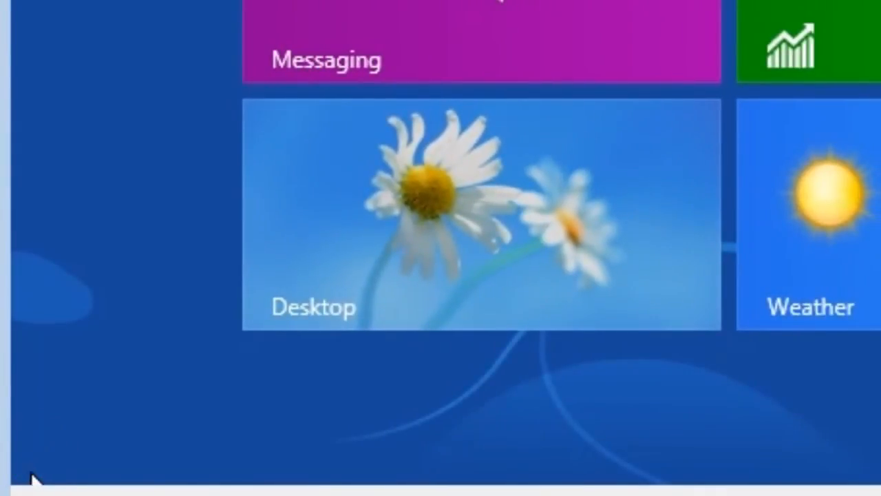
pyautogui.click(322, 277)
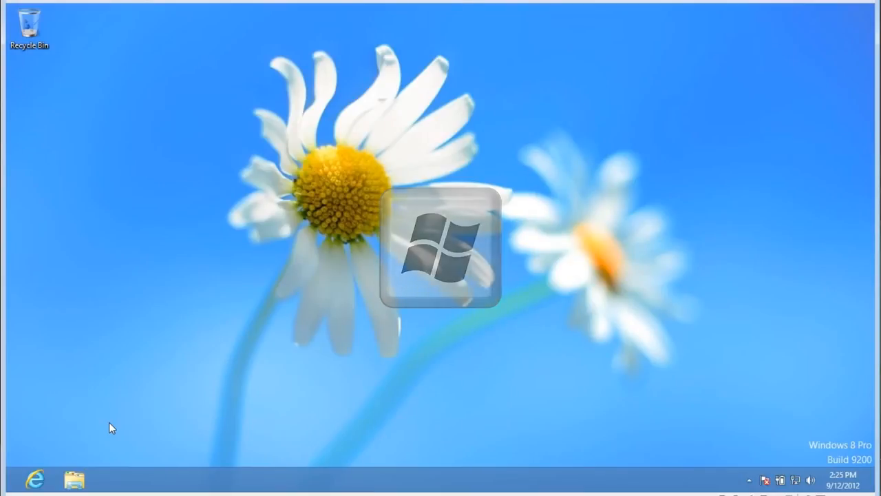
pyautogui.press('super')
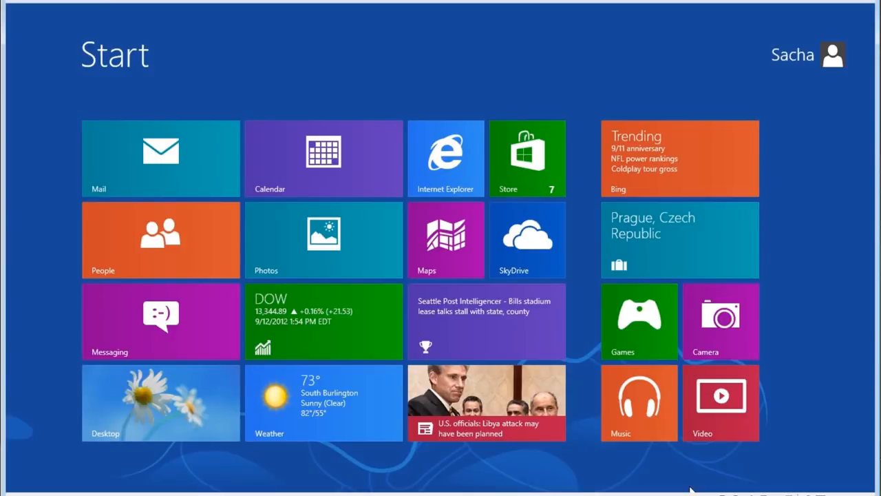
# Step: Open the Maps app, allow it to use the location, and close it
pyautogui.click(438, 268)
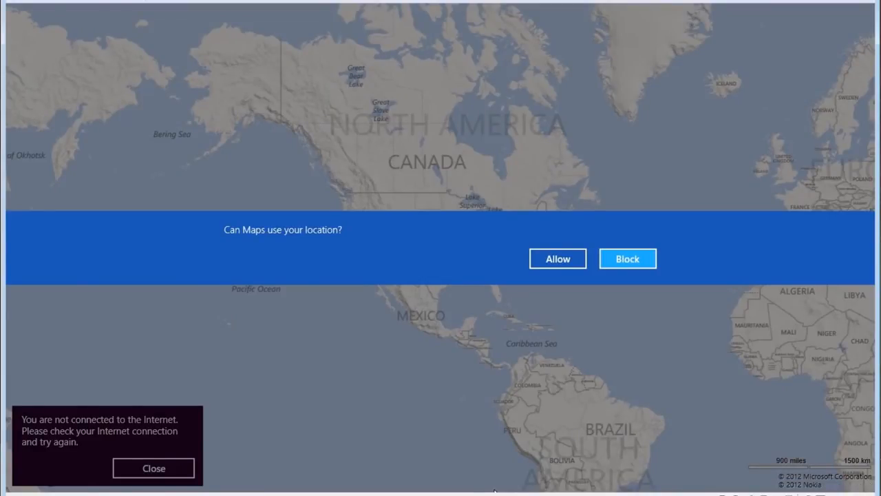
pyautogui.click(559, 259)
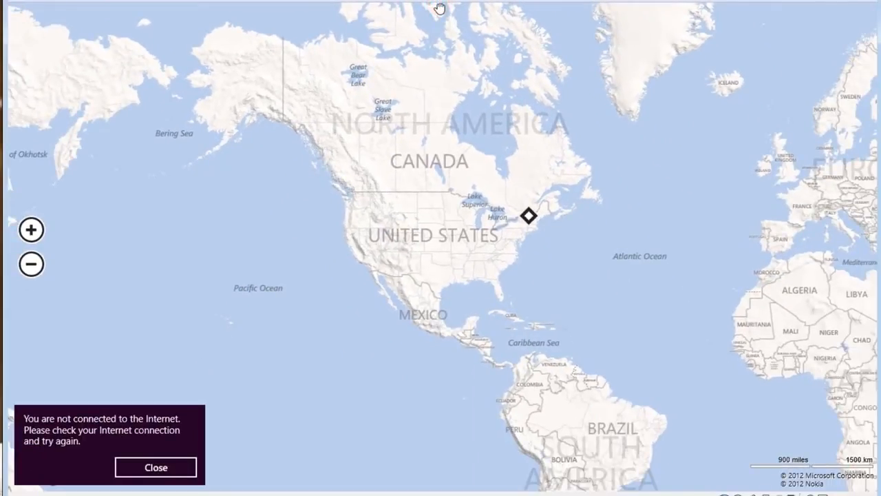
pyautogui.moveTo(439, 8); pyautogui.dragTo(462, 477)
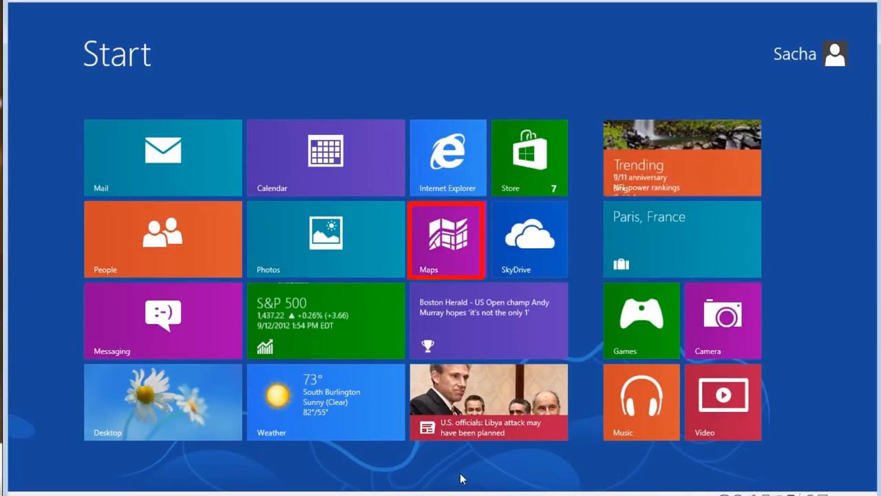
# Step: Reopen Maps, snap it to the right side of the screen, and open Photos beside it
pyautogui.click(440, 265)
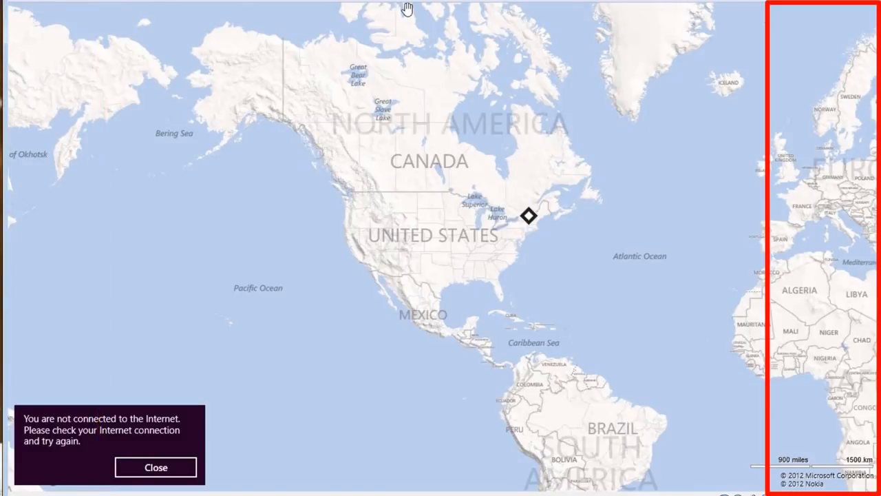
pyautogui.moveTo(407, 8); pyautogui.dragTo(847, 319)
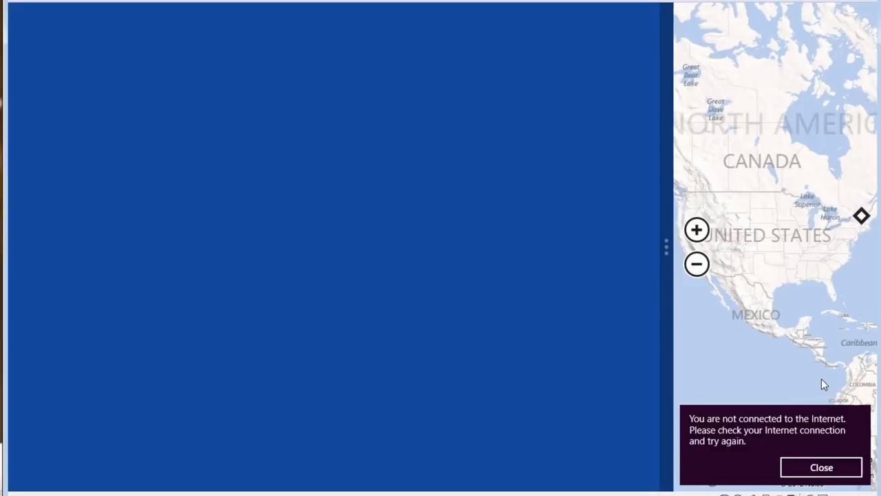
pyautogui.click(367, 236)
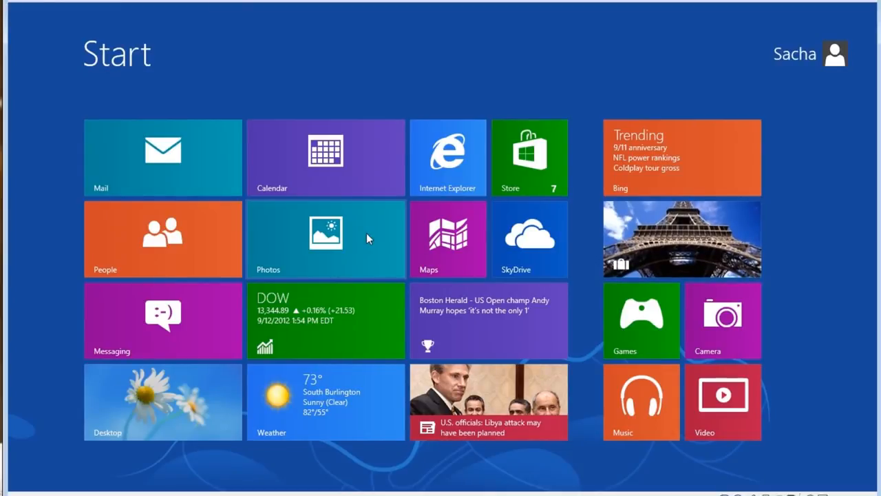
pyautogui.click(367, 236)
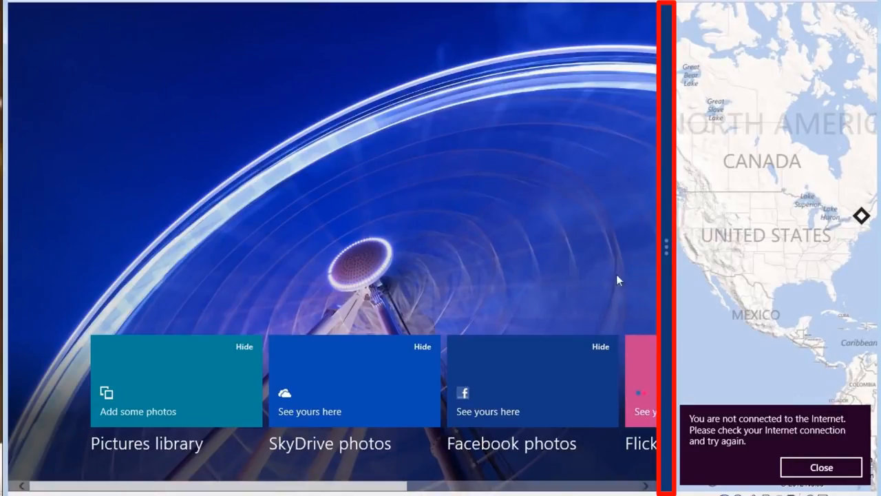
# Step: Resize the split view so Maps takes the wide area and Photos the narrow one, and close both apps
pyautogui.press('super+shift+period')
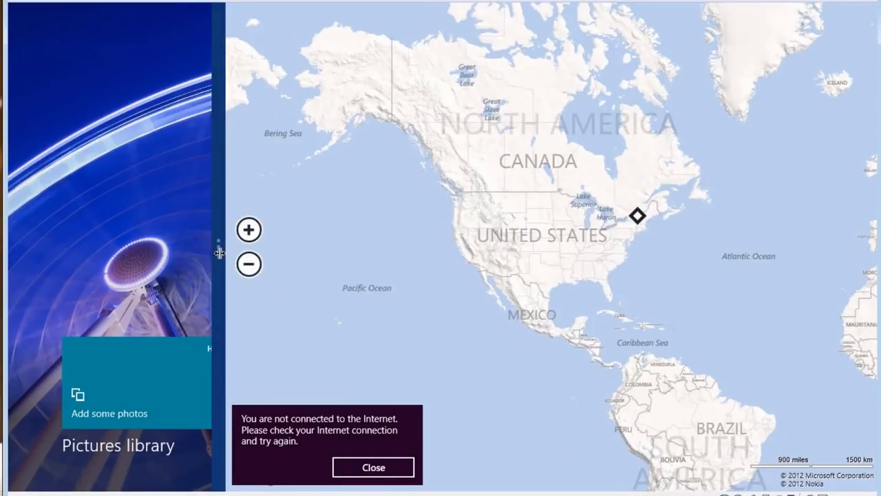
pyautogui.moveTo(217, 245); pyautogui.dragTo(458, 245)
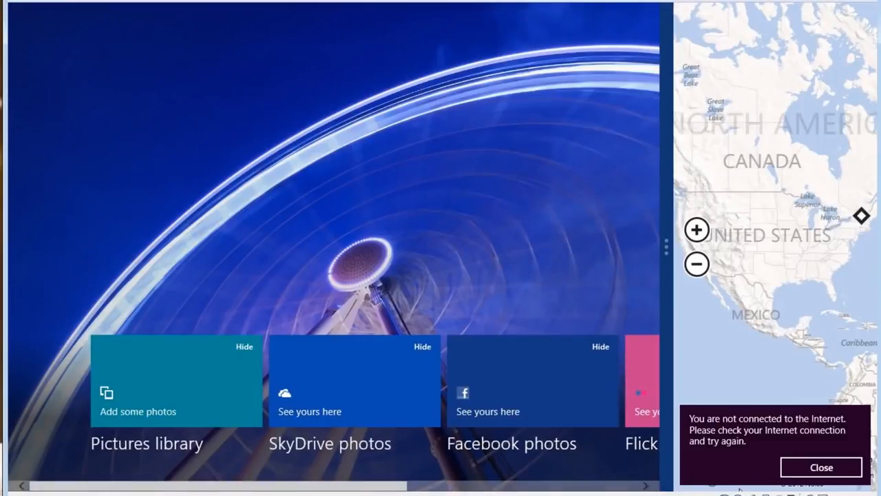
pyautogui.moveTo(665, 246); pyautogui.dragTo(218, 246)
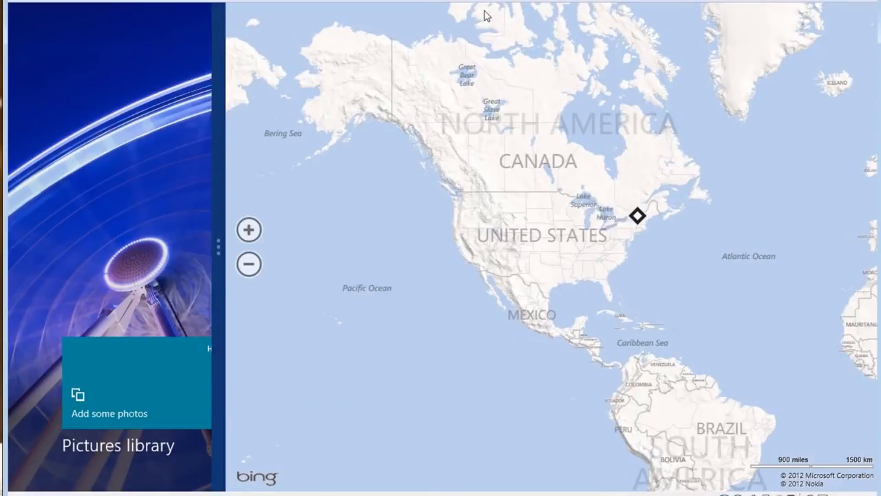
pyautogui.moveTo(482, 3); pyautogui.dragTo(504, 487)
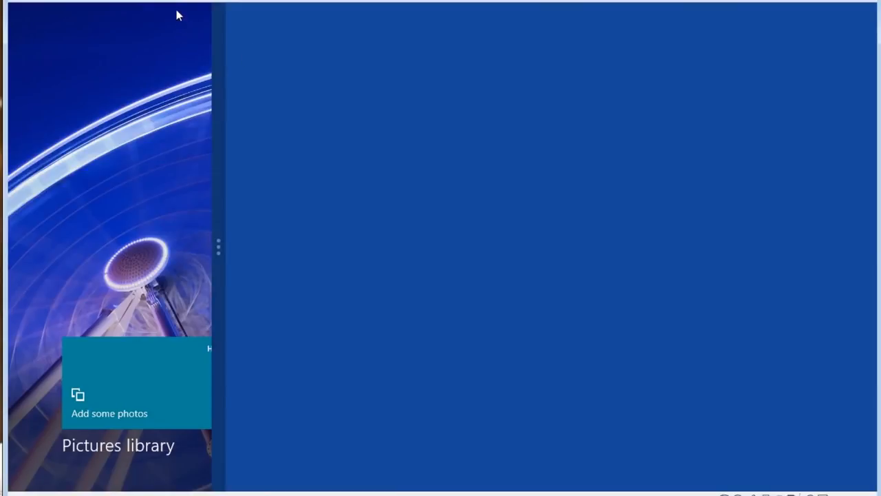
pyautogui.moveTo(179, 5); pyautogui.dragTo(144, 481)
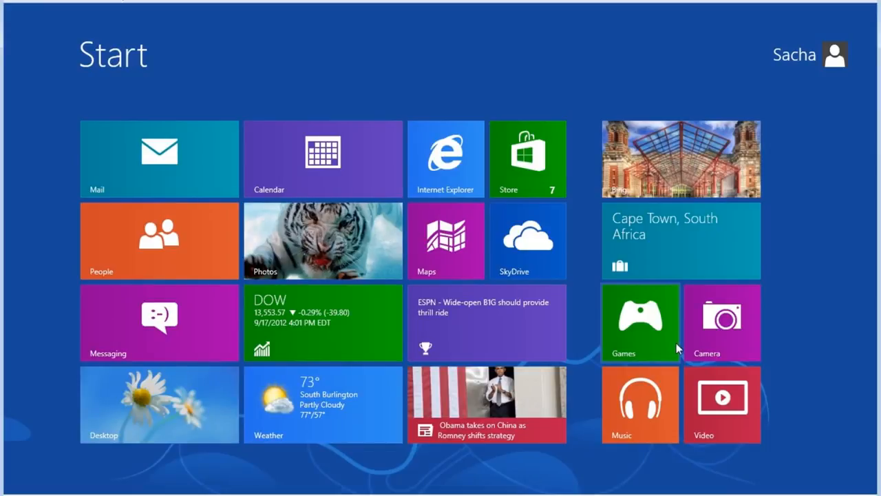
# Step: Launch WinDirStat from the full list of installed apps and close it without scanning any drives
pyautogui.rightClick(783, 364)
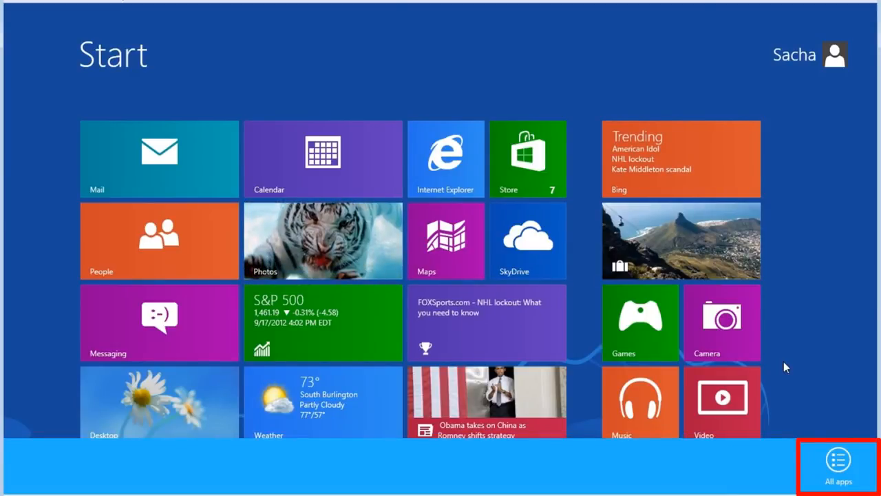
pyautogui.click(836, 460)
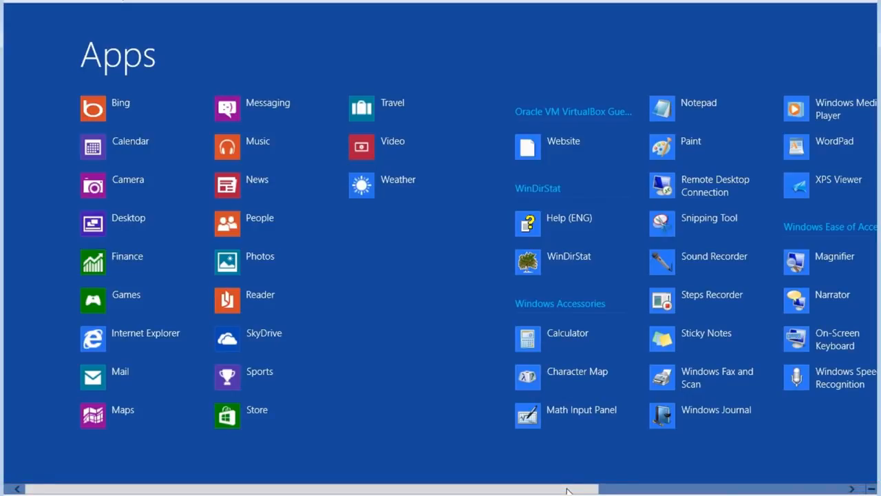
pyautogui.moveTo(567, 490); pyautogui.dragTo(819, 461)
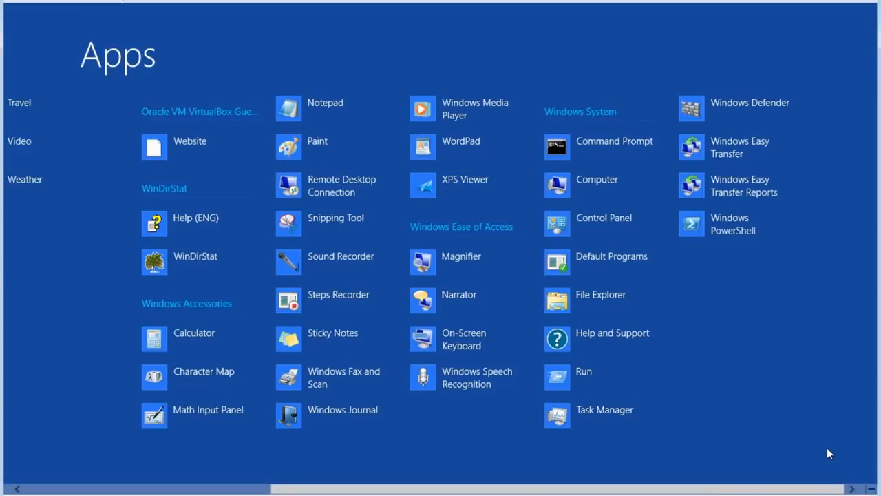
pyautogui.click(173, 260)
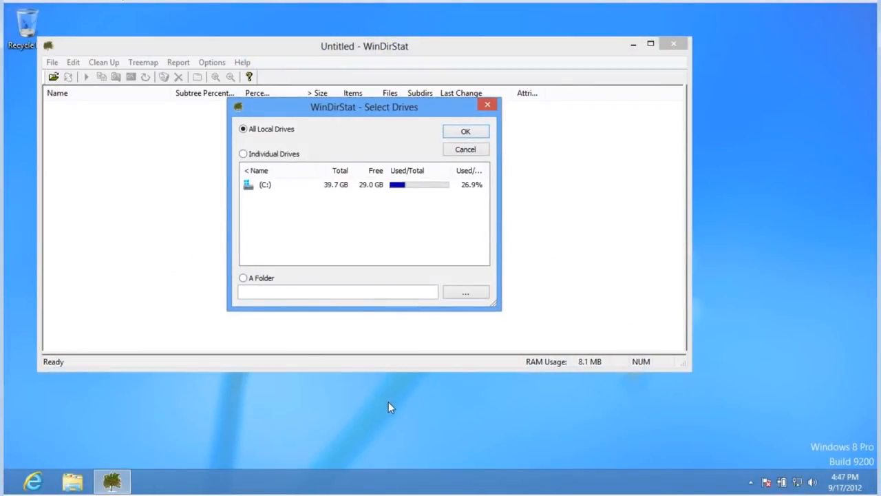
pyautogui.click(460, 147)
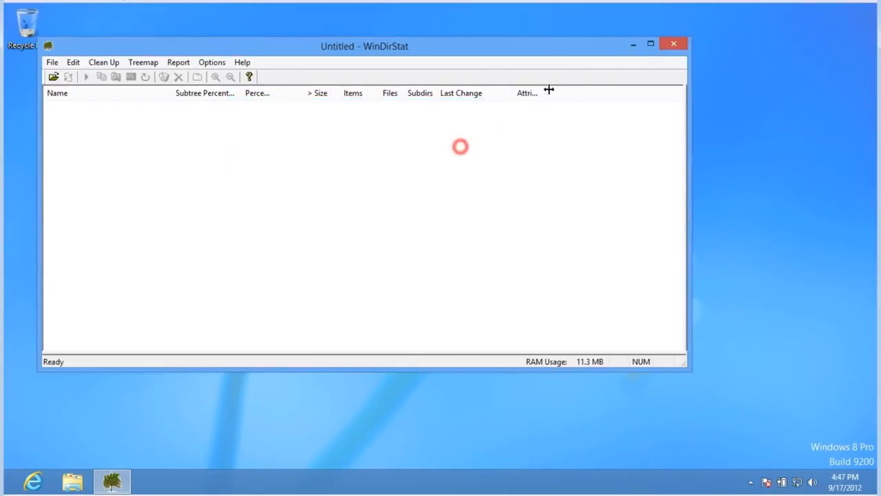
pyautogui.click(681, 44)
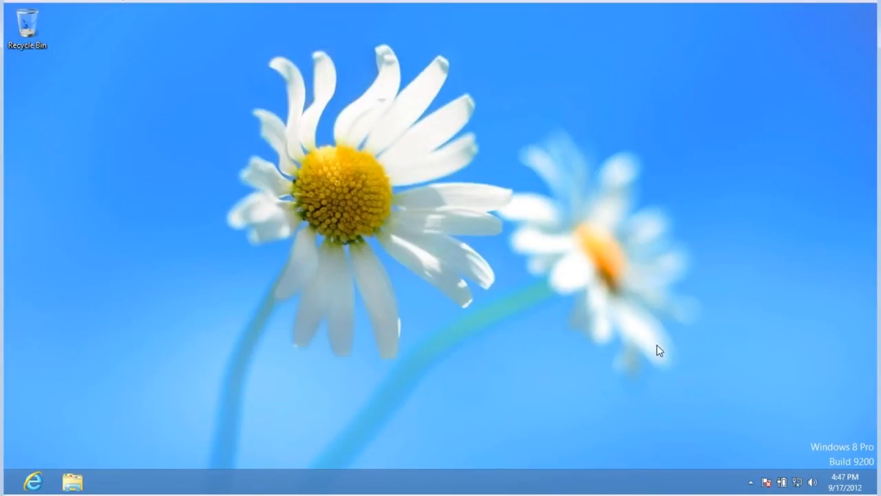
# Step: Pin WinDirStat to the Start screen from the full list of installed apps
pyautogui.press('super')
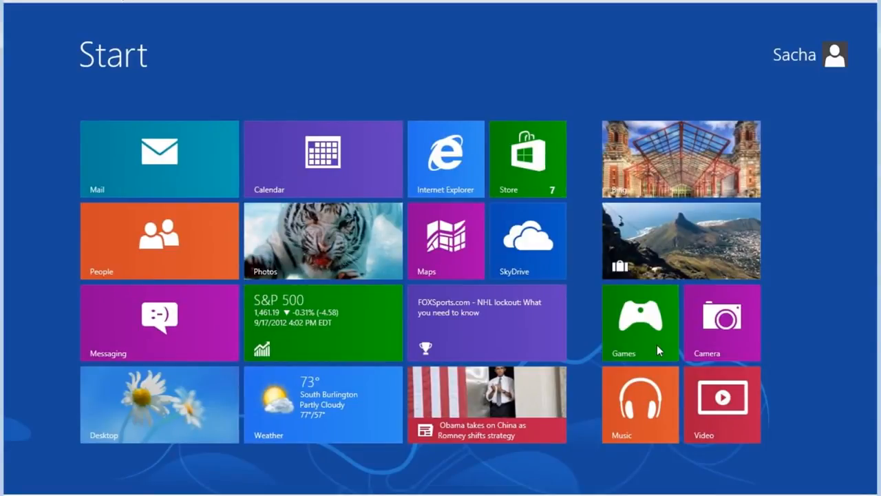
pyautogui.rightClick(807, 437)
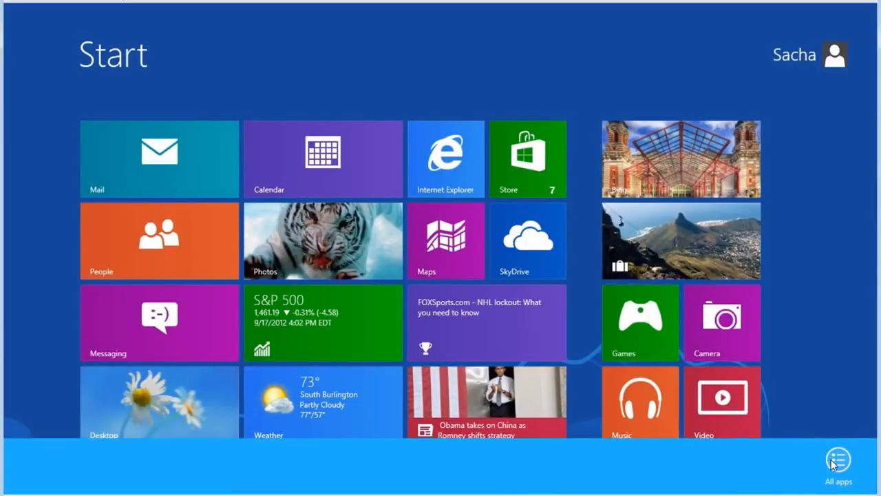
pyautogui.click(831, 461)
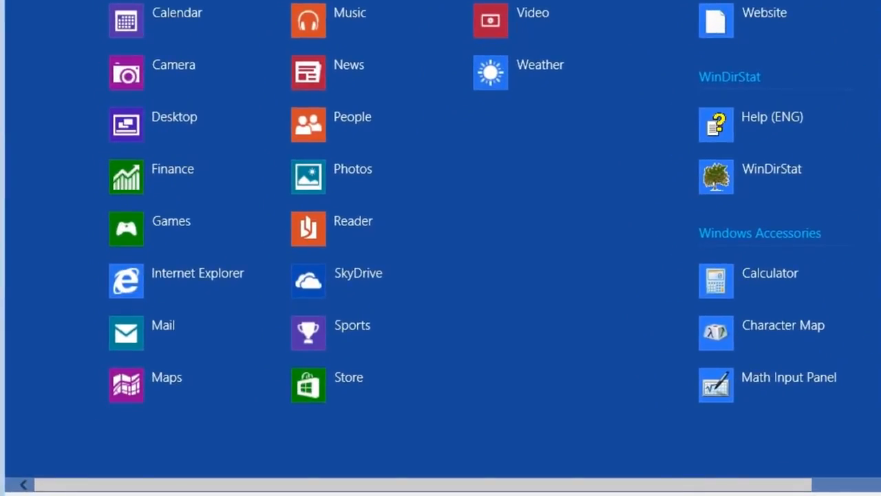
pyautogui.rightClick(757, 178)
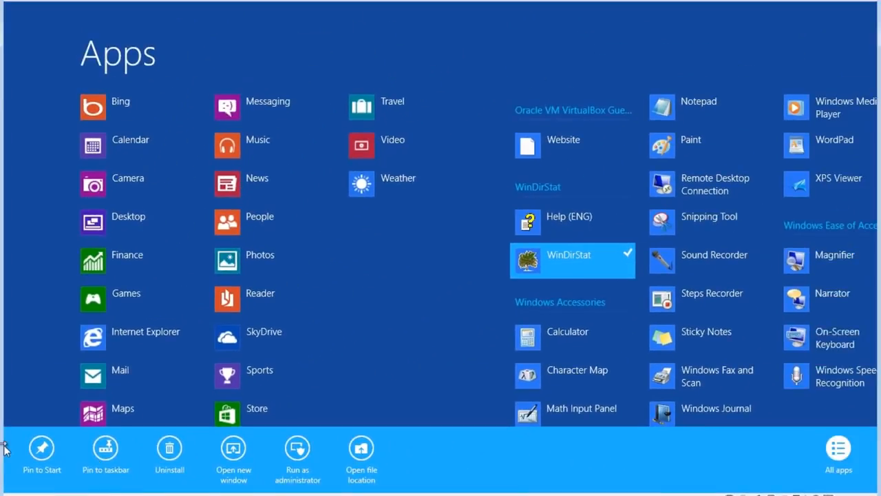
pyautogui.click(38, 447)
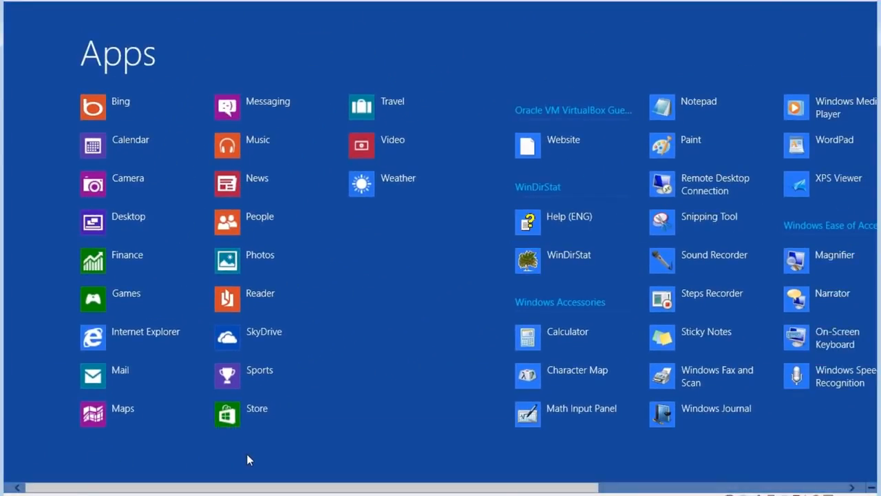
# Step: Check the Start screen for the WinDirStat tile and pin WinDirStat to the taskbar from the full apps list
pyautogui.press('super')
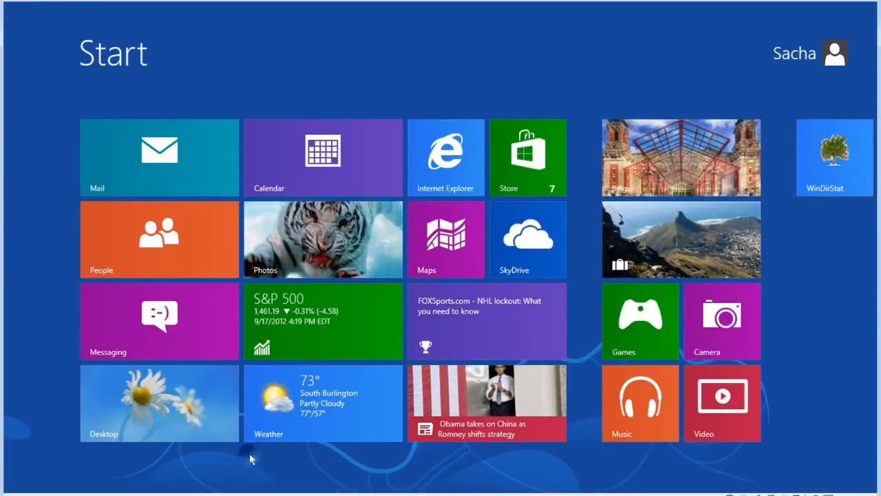
pyautogui.rightClick(249, 453)
pyautogui.click(834, 471)
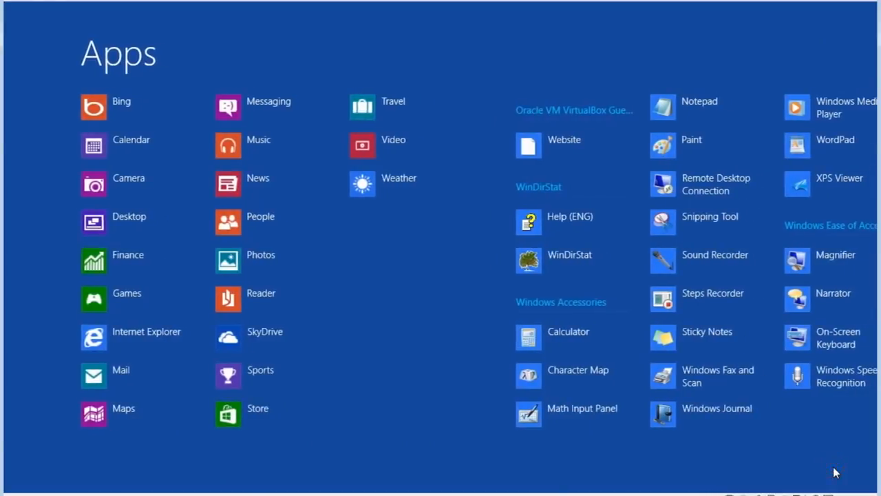
pyautogui.rightClick(543, 261)
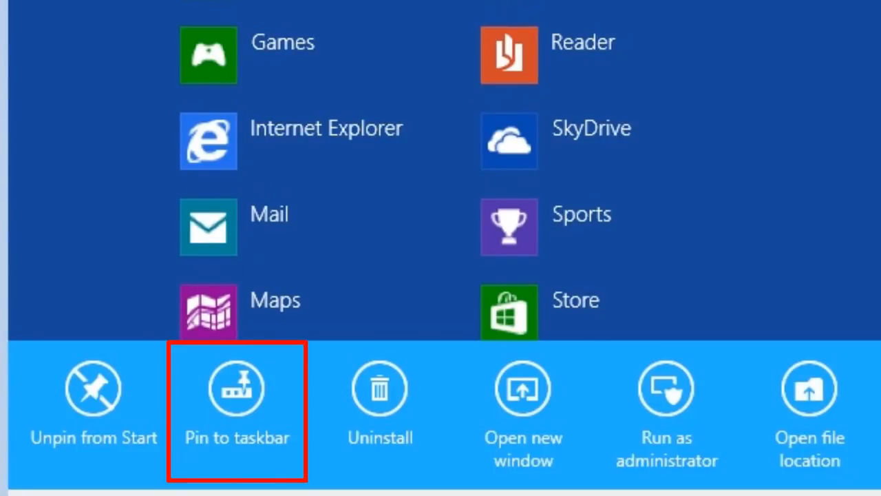
pyautogui.click(228, 399)
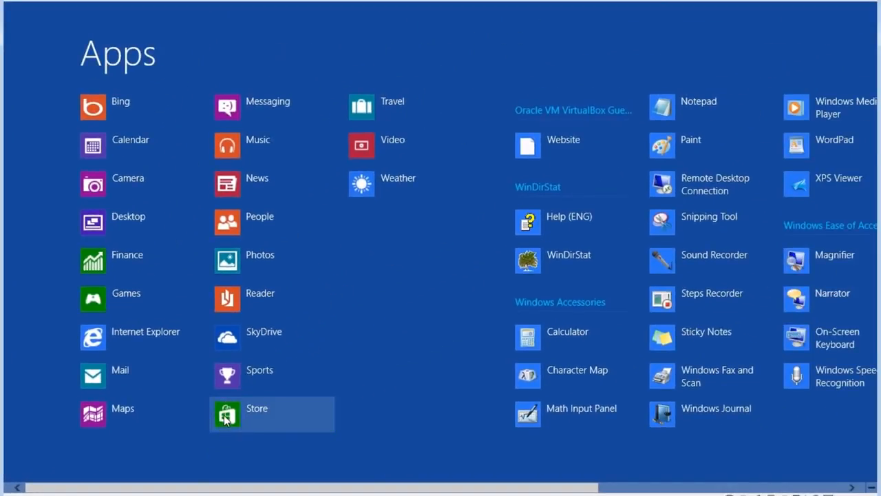
# Step: Switch to the desktop, launch WinDirStat from its pinned shortcut and cancel its drive selection
pyautogui.press('super+d')
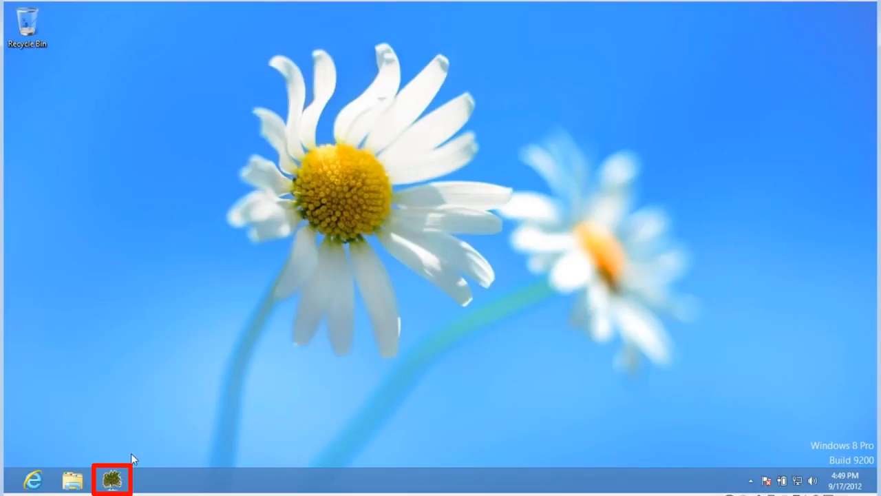
pyautogui.click(113, 479)
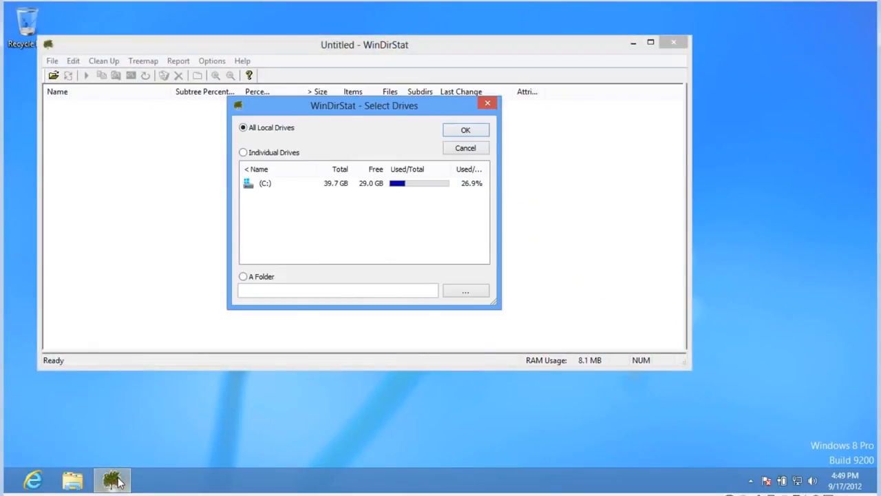
pyautogui.click(463, 149)
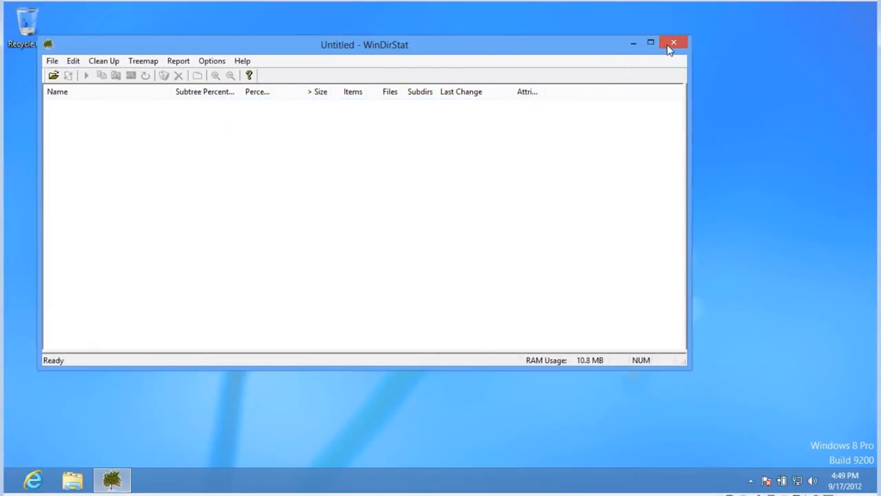
# Step: Close WinDirStat, choose to uninstall it from the full apps list, and close Programs and Features without removing it
pyautogui.click(667, 43)
pyautogui.press('super')
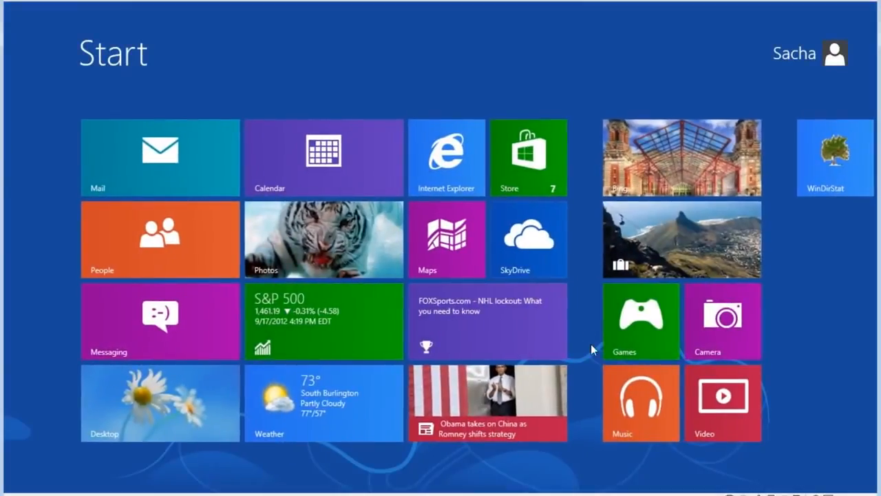
pyautogui.rightClick(630, 453)
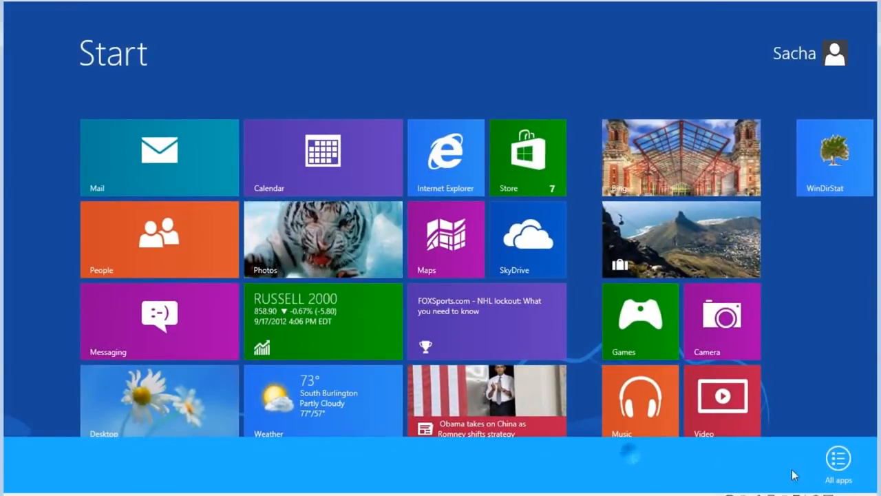
pyautogui.click(834, 466)
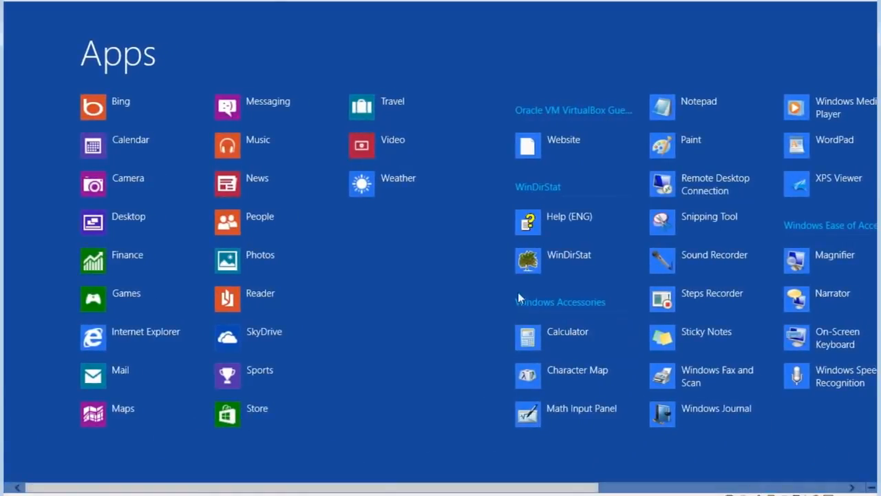
pyautogui.rightClick(544, 260)
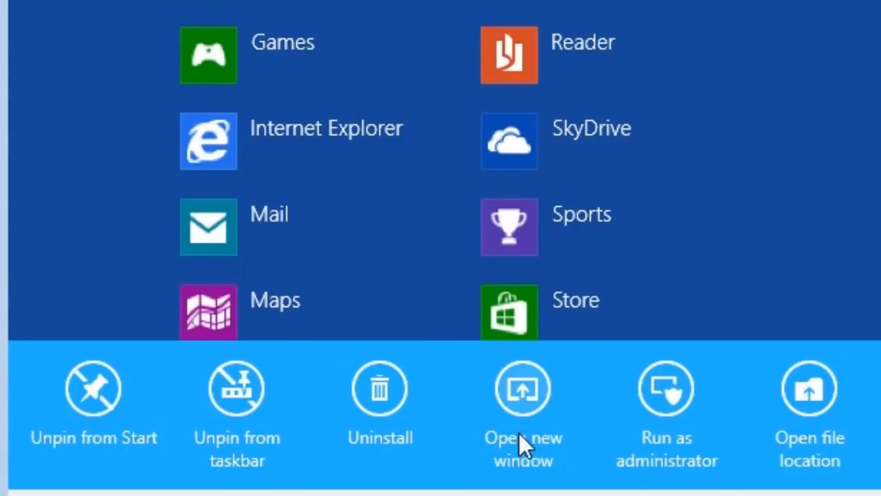
pyautogui.click(379, 389)
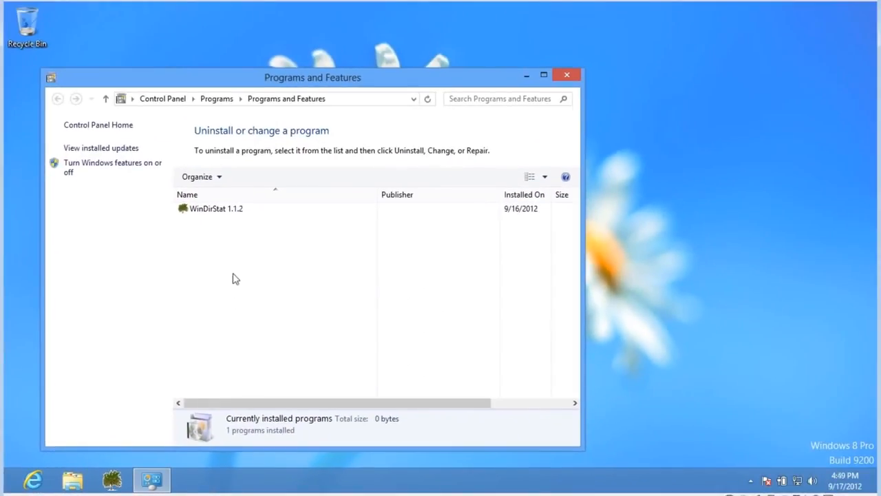
pyautogui.click(249, 196)
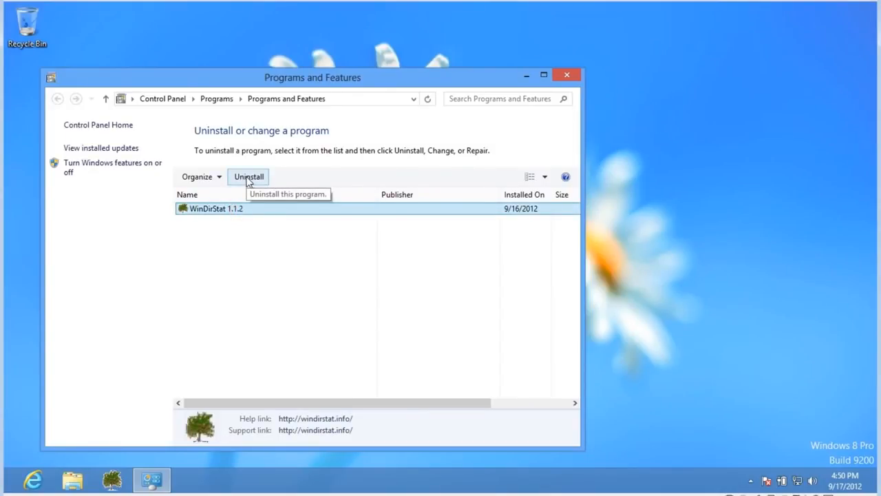
pyautogui.click(572, 72)
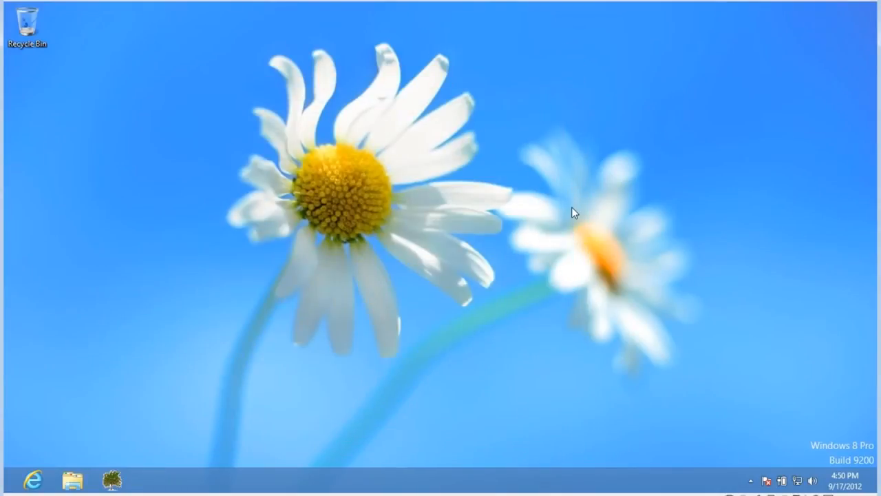
# Step: Open a new WinDirStat window from the full apps list and close it without scanning any drives
pyautogui.press('super')
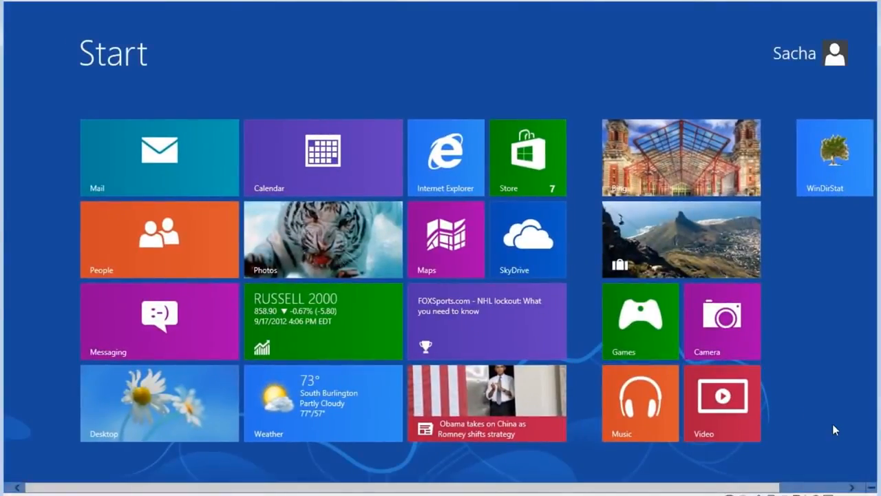
pyautogui.rightClick(833, 425)
pyautogui.click(839, 461)
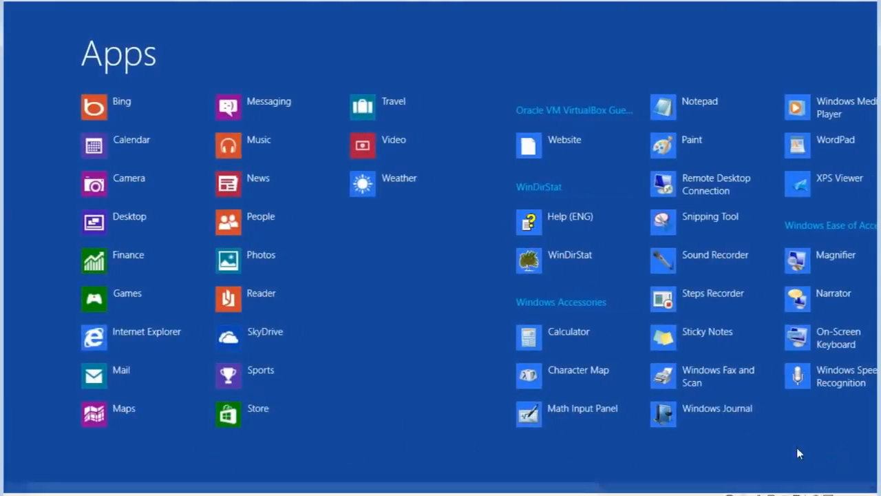
pyautogui.rightClick(566, 254)
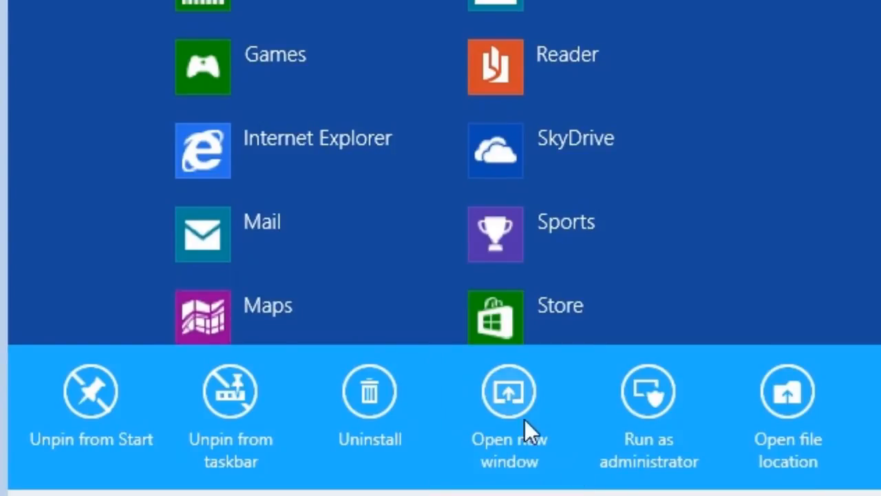
pyautogui.click(513, 403)
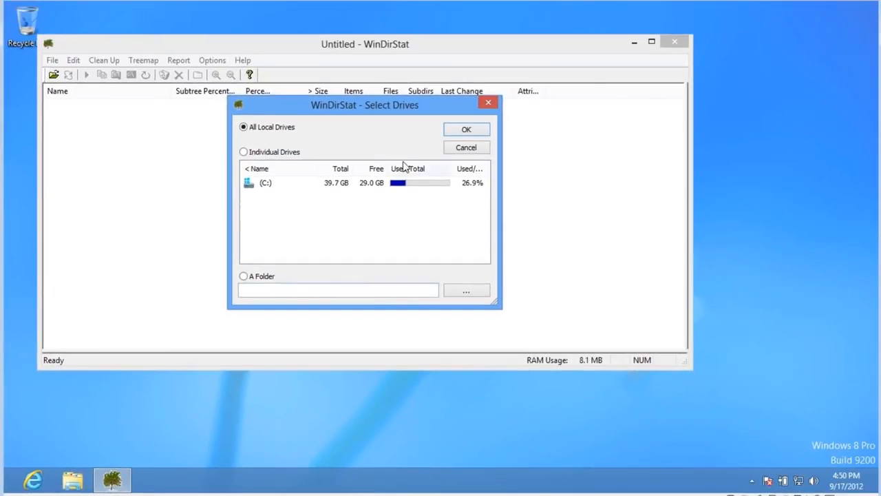
pyautogui.click(503, 120)
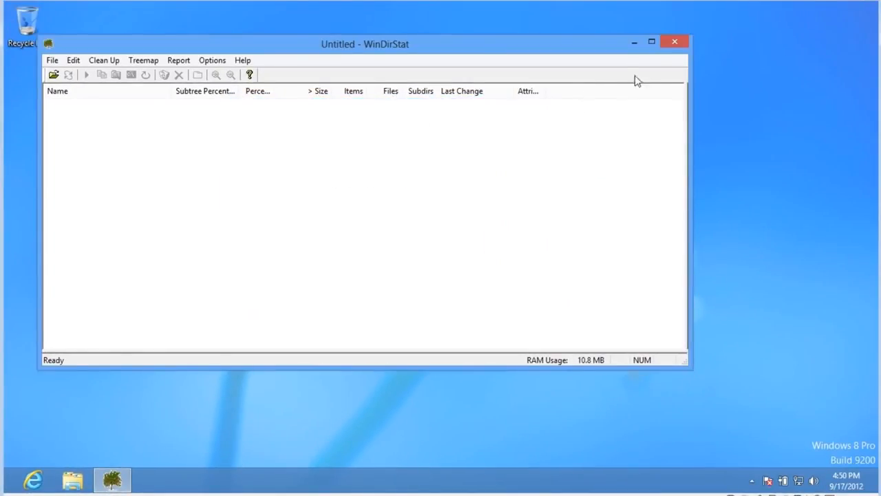
pyautogui.click(665, 43)
# Step: Run WinDirStat as administrator from the full apps list, allow the account control request, and close it without scanning
pyautogui.press('super')
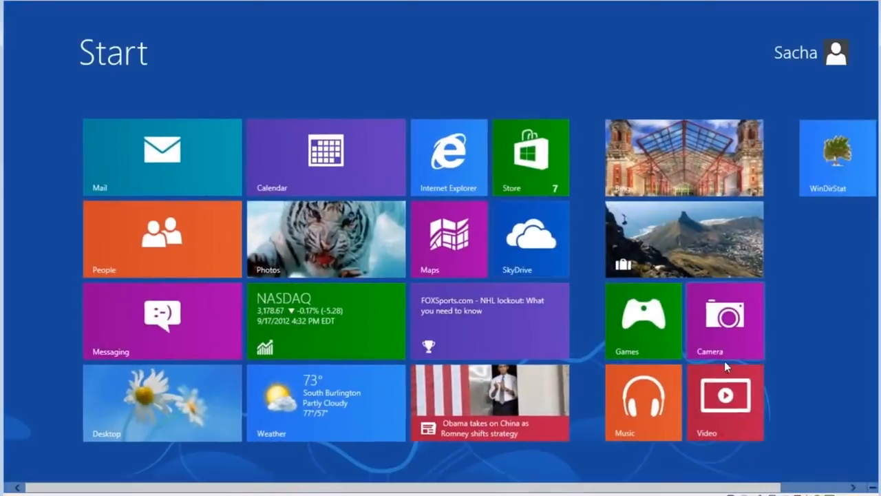
pyautogui.rightClick(779, 401)
pyautogui.click(838, 457)
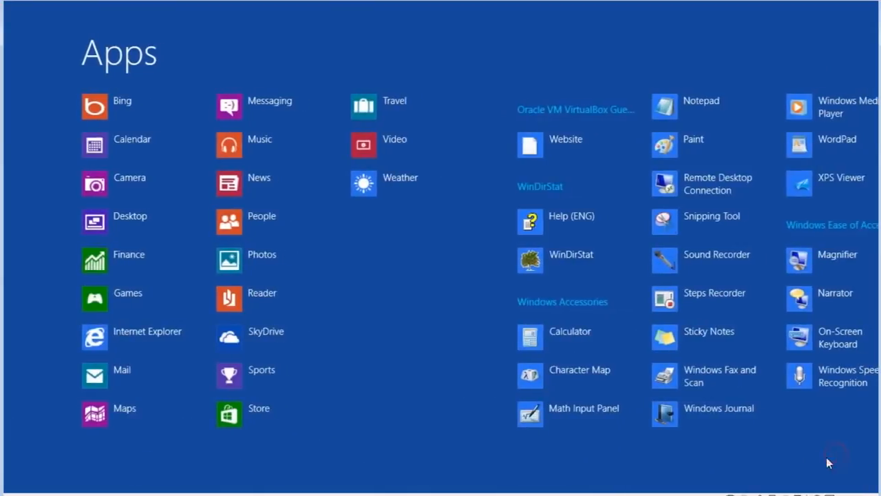
pyautogui.rightClick(562, 259)
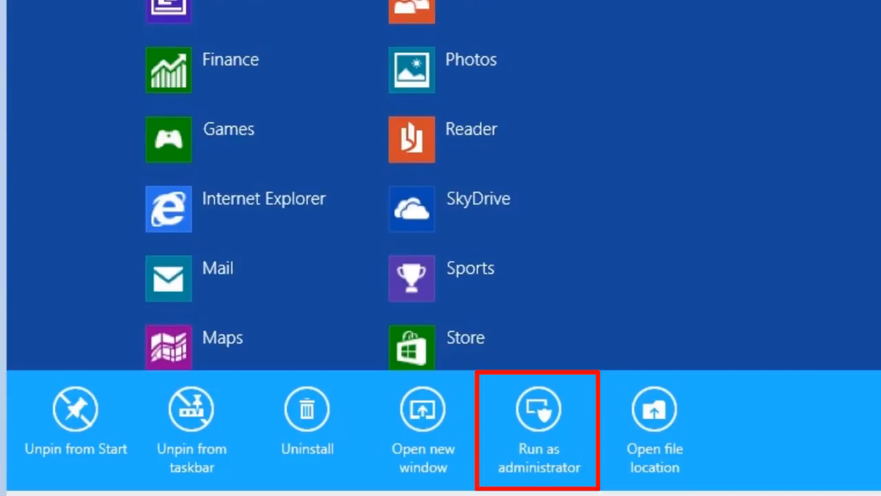
pyautogui.click(538, 408)
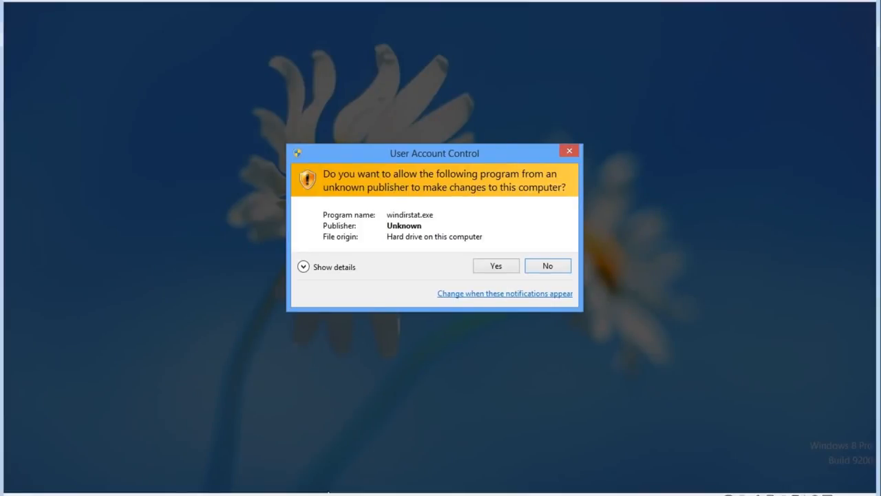
pyautogui.click(515, 266)
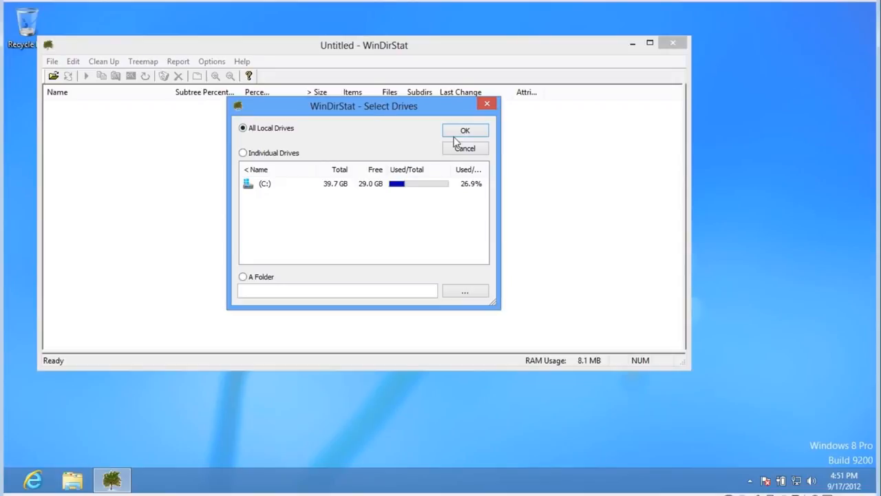
pyautogui.click(479, 149)
pyautogui.click(675, 43)
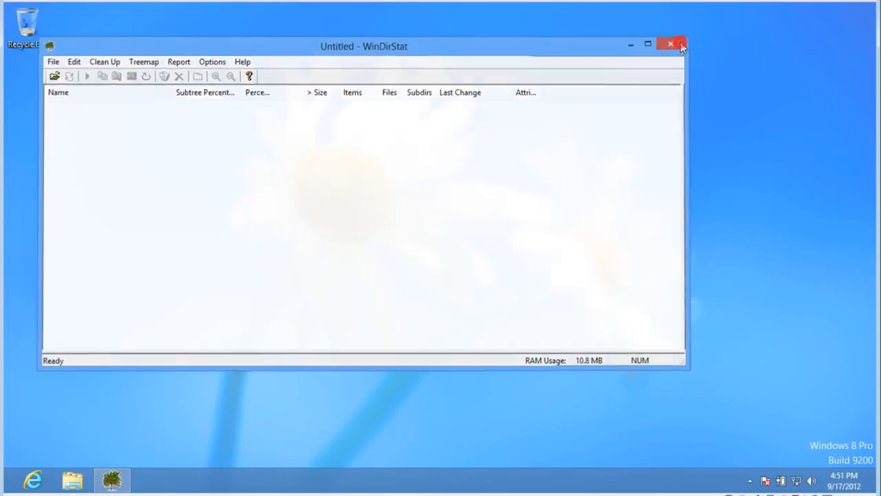
# Step: Open WinDirStat's file location from the full list of installed apps
pyautogui.press('super')
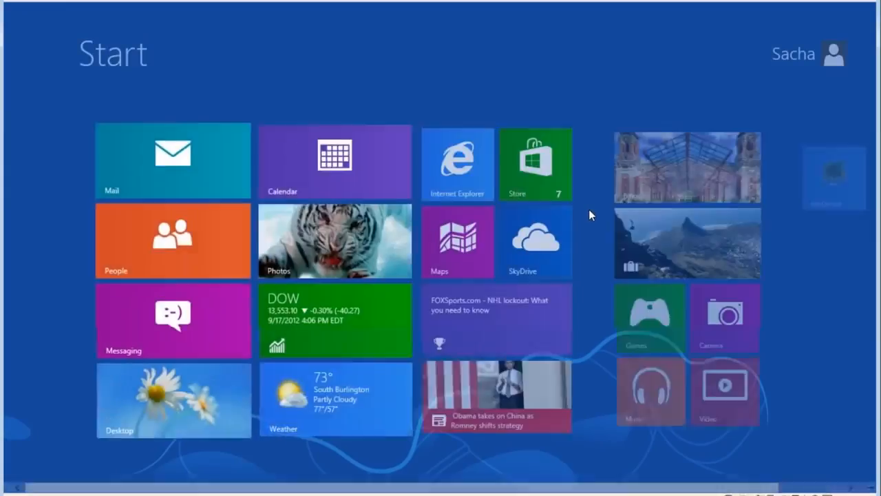
pyautogui.rightClick(796, 399)
pyautogui.click(834, 458)
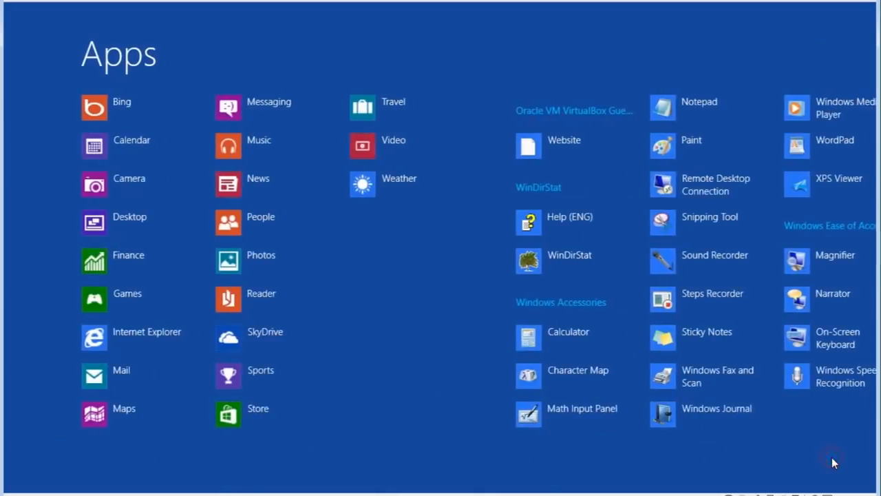
pyautogui.rightClick(546, 255)
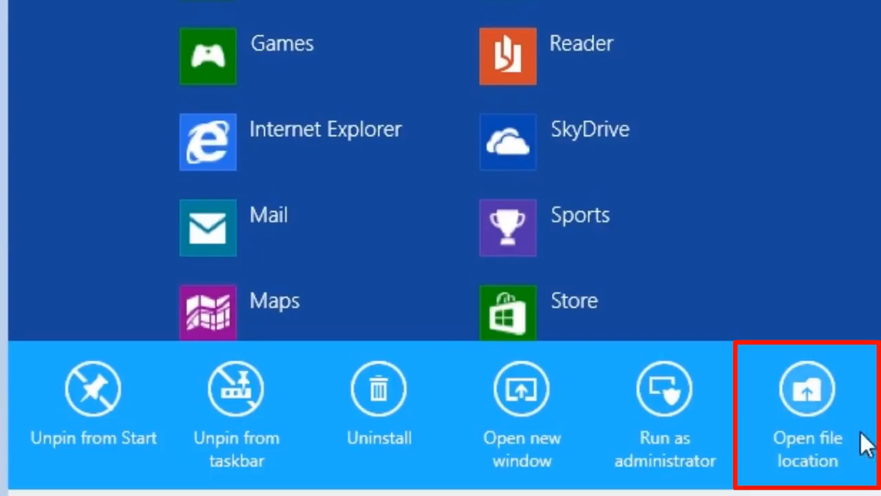
pyautogui.click(814, 399)
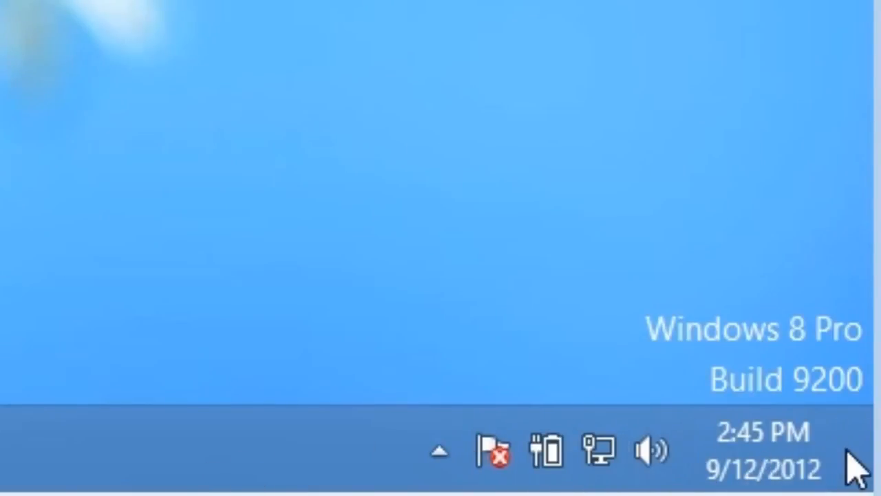
# Step: Reveal the charms bar over the desktop and dismiss it
pyautogui.moveTo(869, 476)
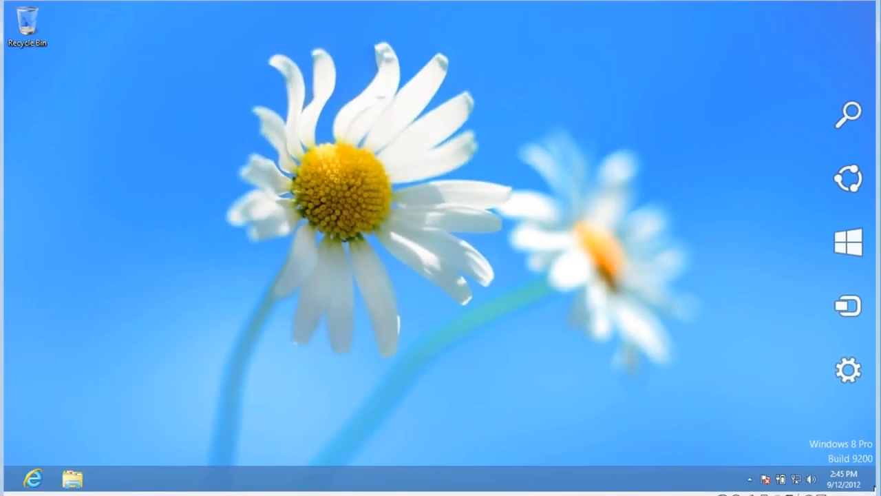
pyautogui.moveTo(850, 392)
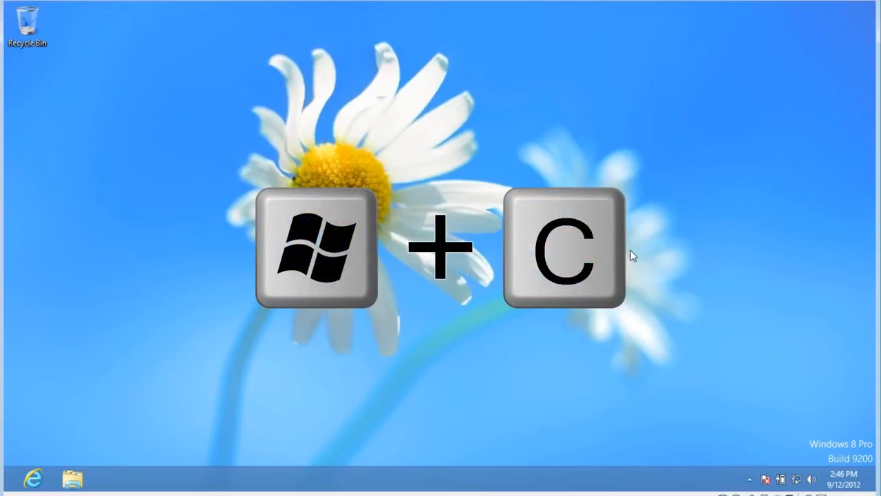
pyautogui.press('super+c')
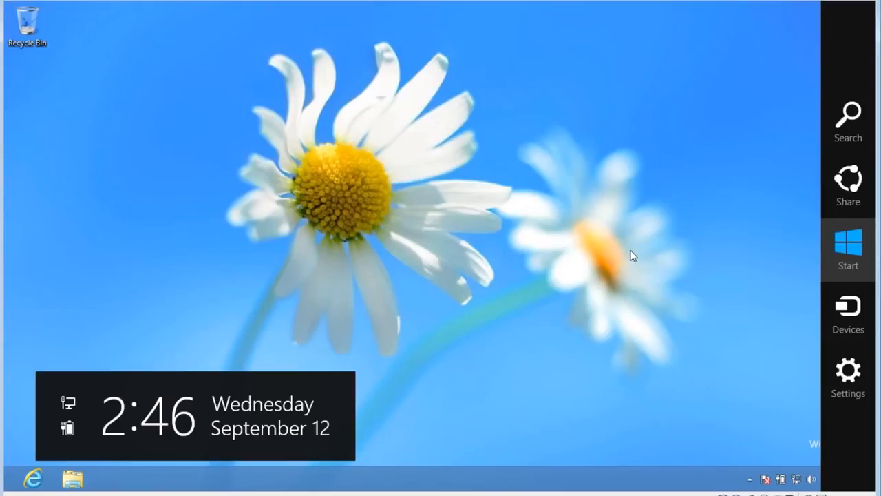
pyautogui.click(631, 251)
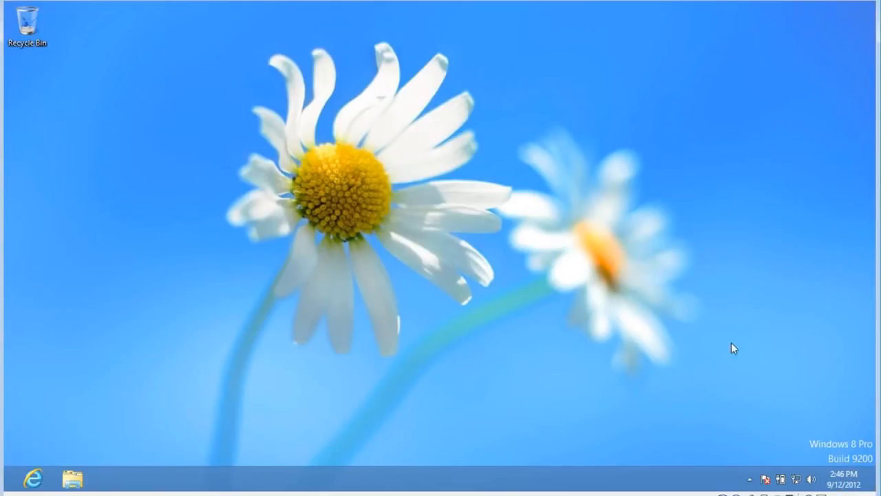
# Step: Open the Search charm, examine its Apps, Settings and Files categories and searchable apps, and return to the desktop
pyautogui.moveTo(879, 494)
pyautogui.press('super+c')
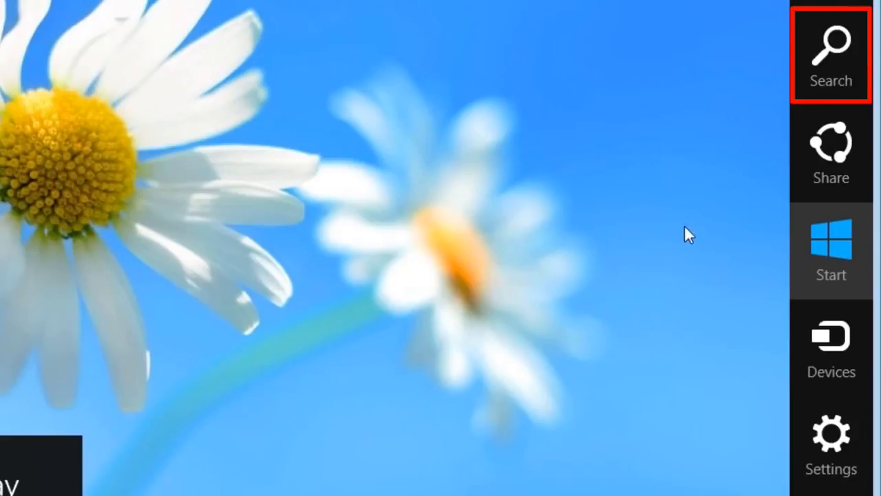
pyautogui.click(828, 81)
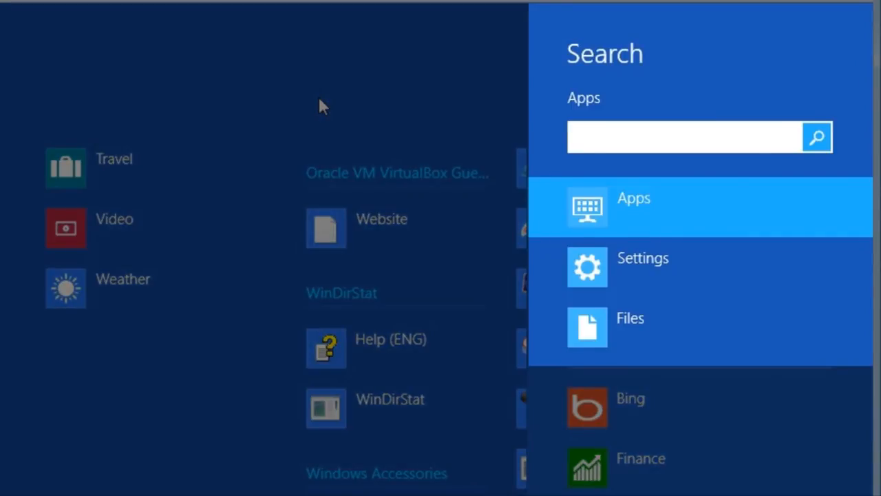
pyautogui.press('Down')
pyautogui.press('Down')
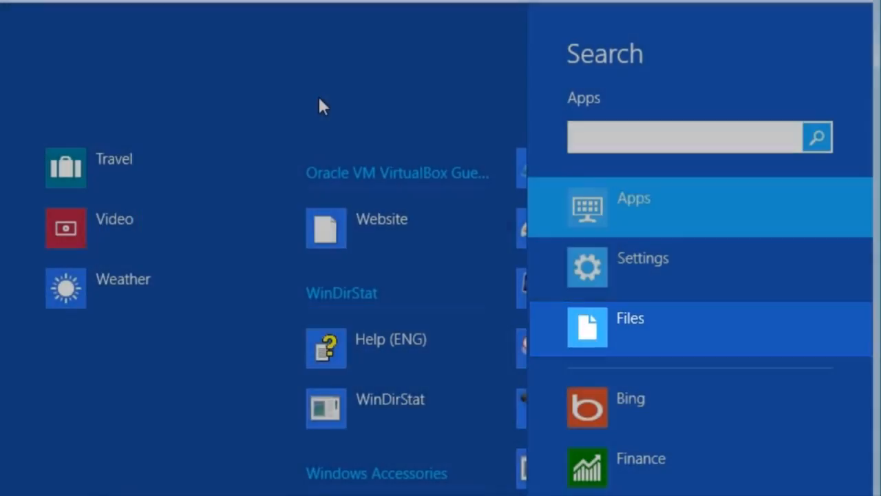
pyautogui.press('Up')
pyautogui.press('Up')
pyautogui.press('Up')
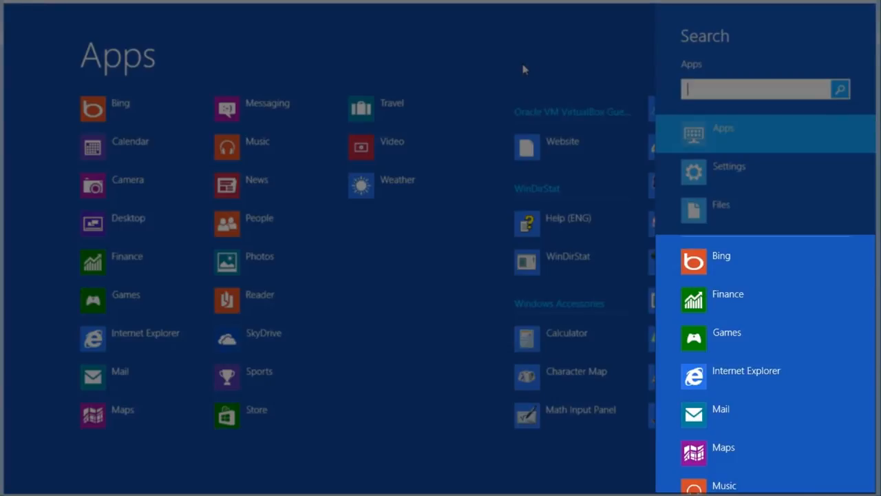
pyautogui.press('super')
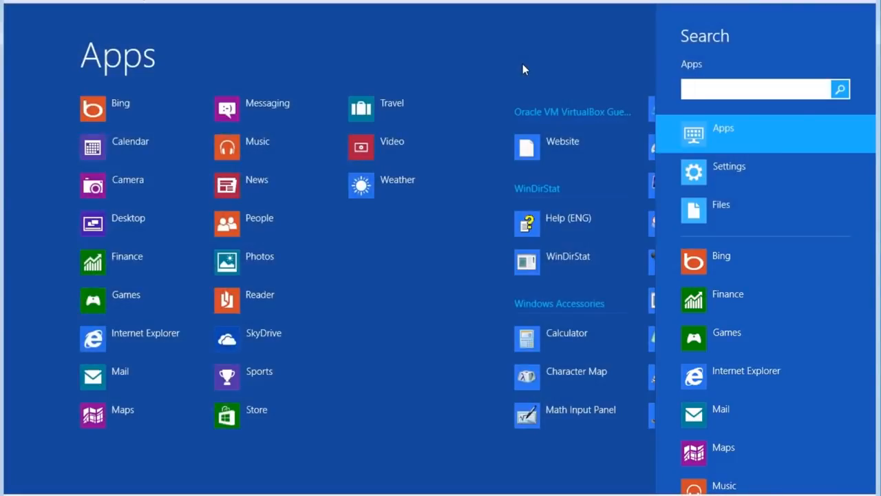
pyautogui.press('super+d')
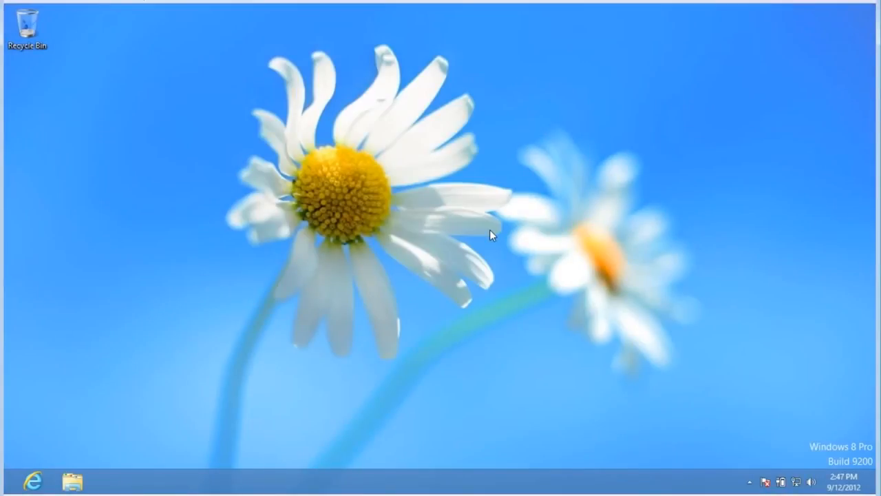
# Step: View the Share charm from the desktop and bring the charms bar back up
pyautogui.press('super+c')
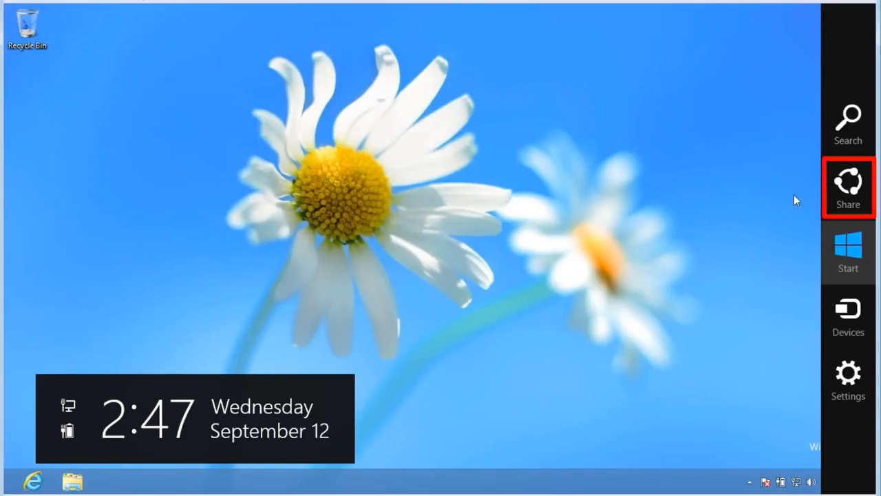
pyautogui.click(849, 196)
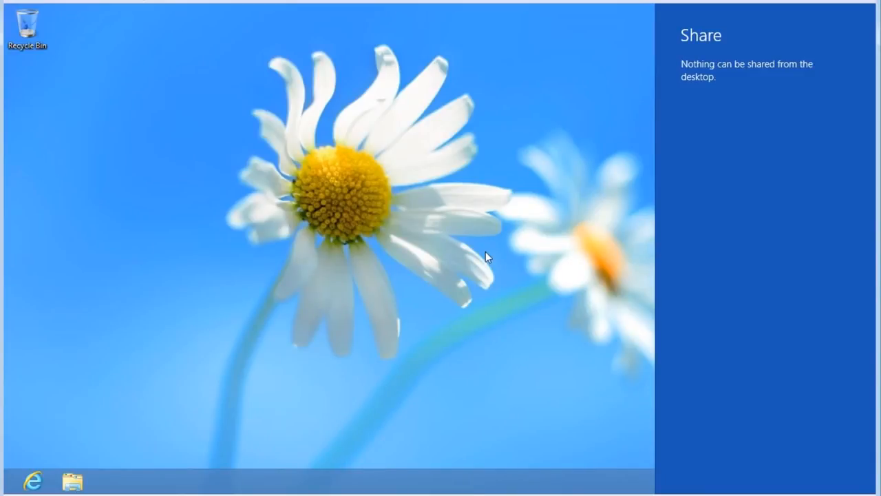
pyautogui.press('super+c')
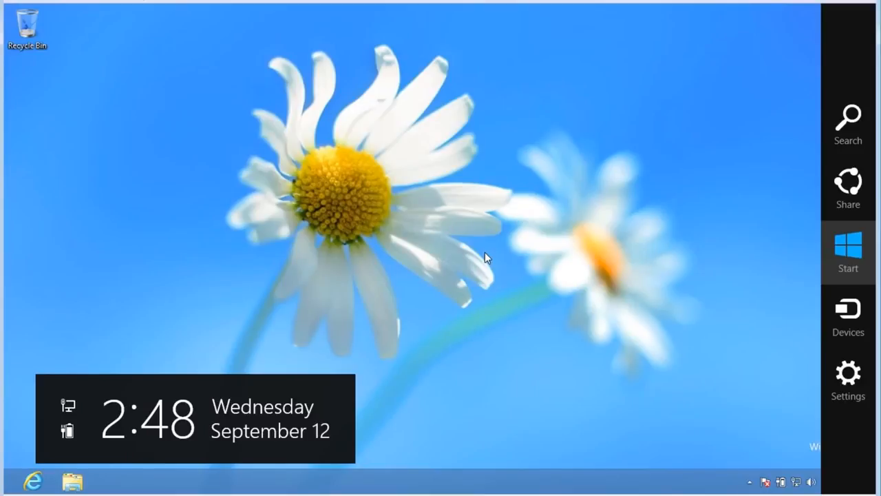
# Step: Switch to the Start screen with the Start charm and back to the desktop, and view the Devices charm there
pyautogui.click(849, 259)
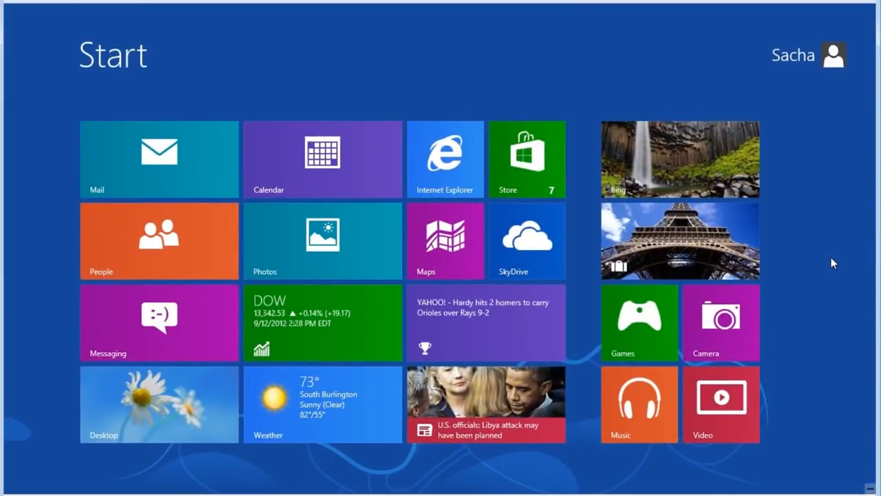
pyautogui.press('super')
pyautogui.press('super+c')
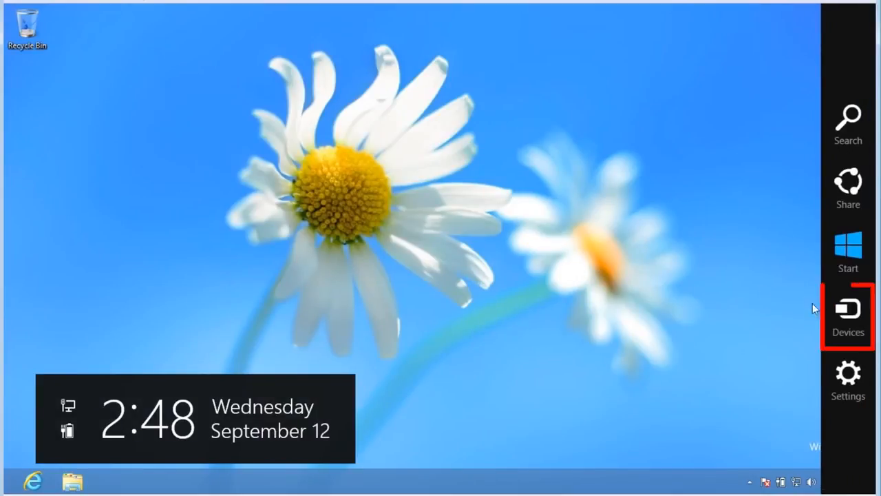
pyautogui.click(842, 312)
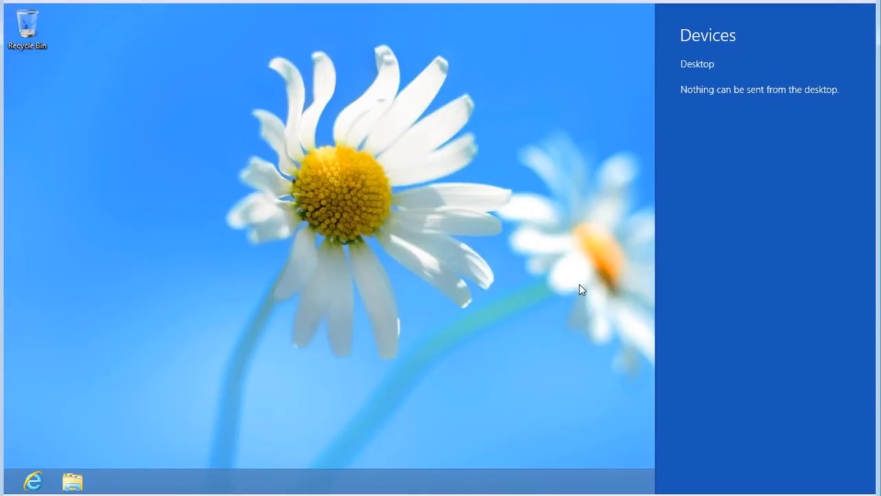
pyautogui.click(578, 289)
# Step: Open Control Panel from the Settings charm, view its setting categories, and close it
pyautogui.press('super+c')
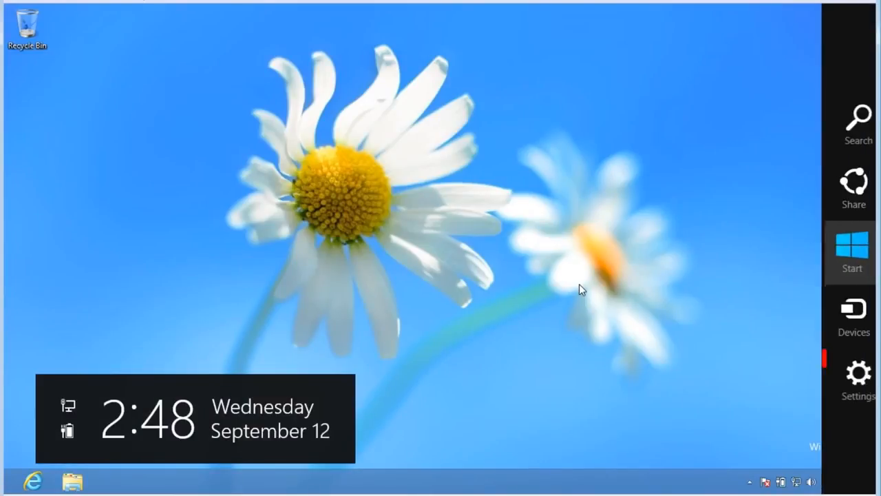
pyautogui.click(848, 377)
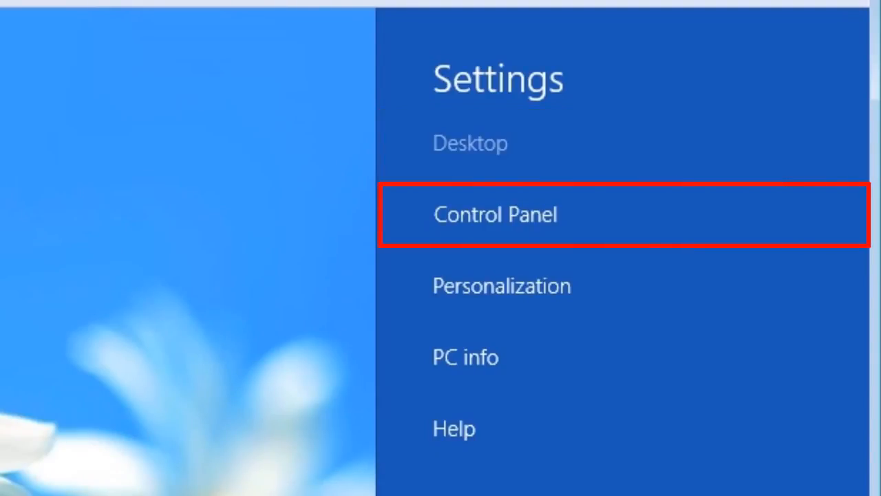
pyautogui.click(453, 236)
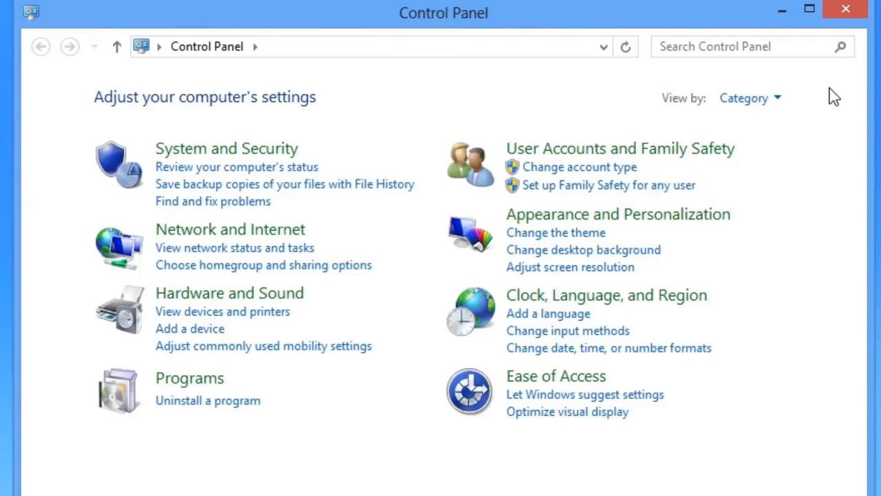
pyautogui.click(852, 15)
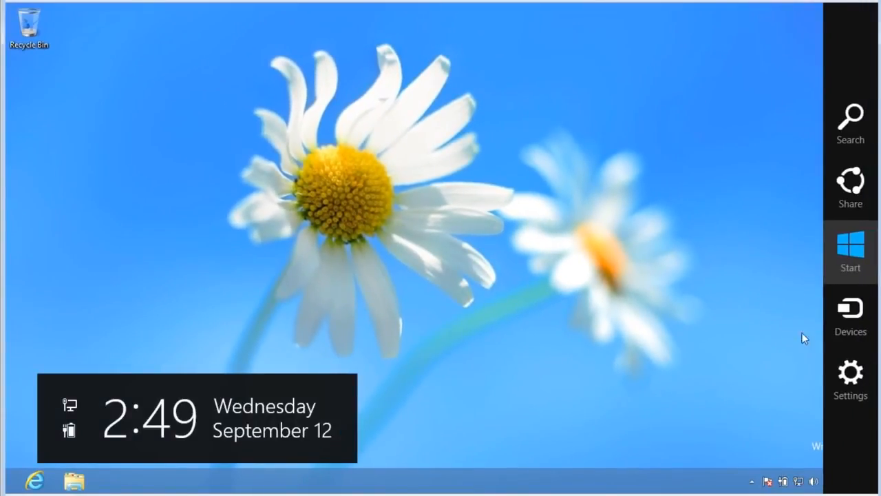
# Step: Open Personalization from the Settings charm, view the themes and appearance options, and close the window
pyautogui.click(851, 375)
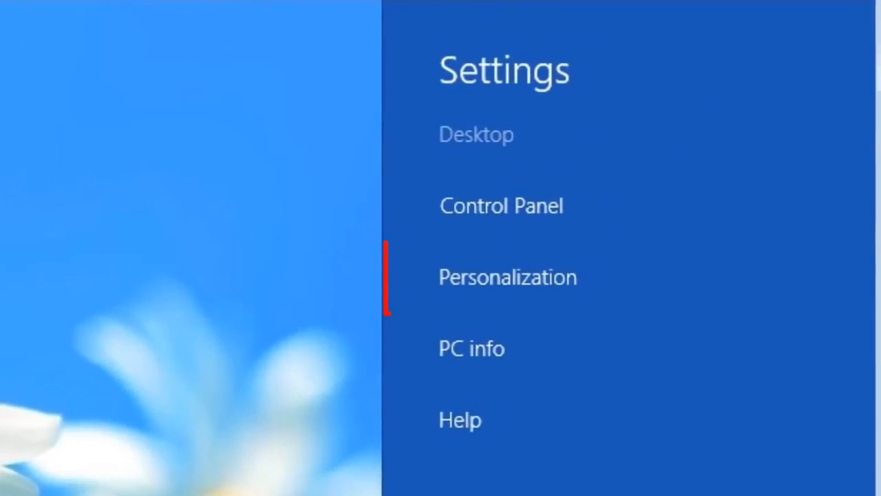
pyautogui.click(453, 299)
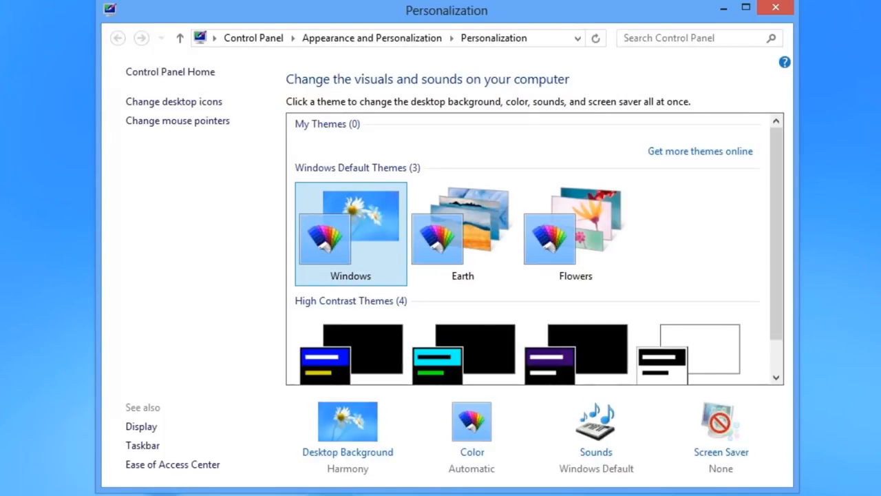
pyautogui.click(775, 8)
# Step: Open PC info from the Settings charm, review the basic computer information and system links, and close the window
pyautogui.press('super+c')
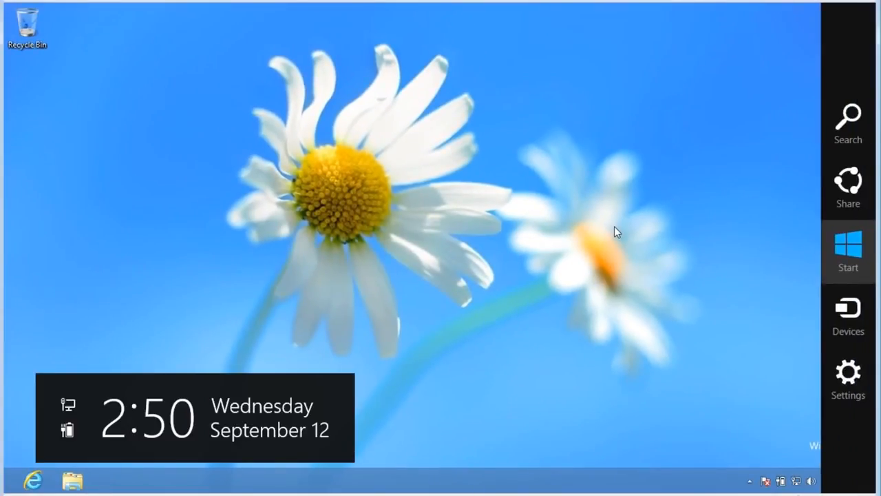
pyautogui.click(844, 379)
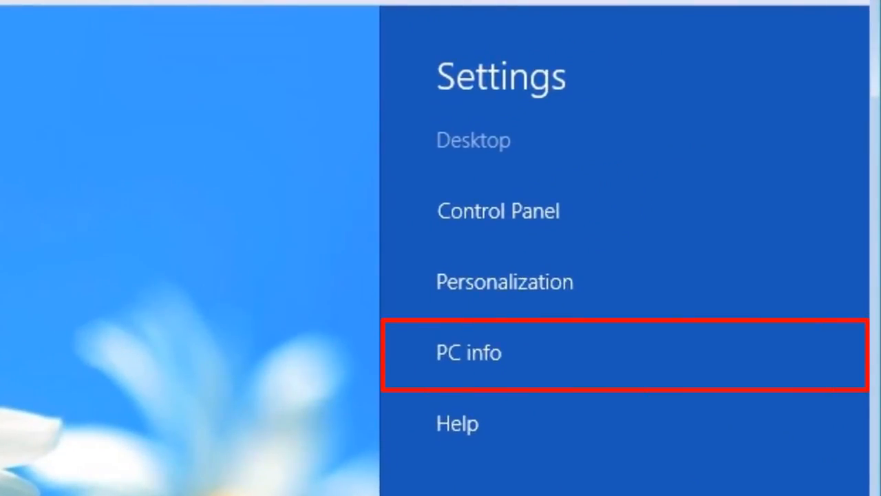
pyautogui.click(496, 360)
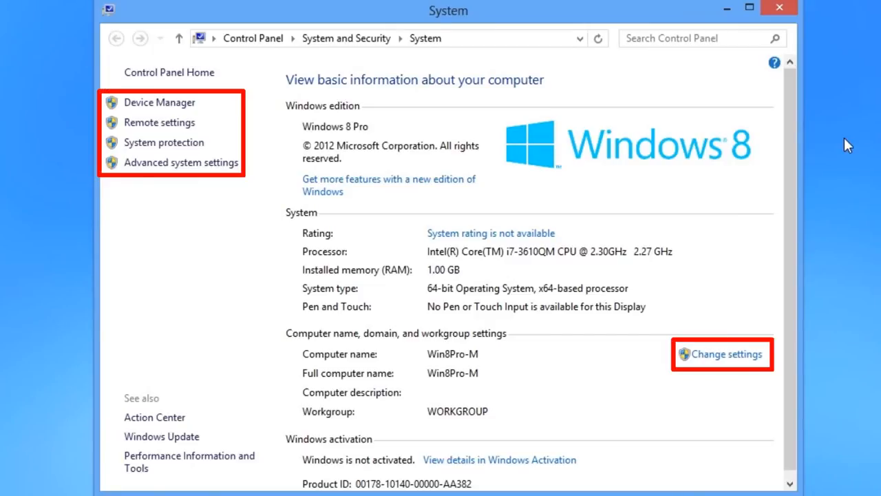
pyautogui.click(780, 8)
# Step: Open Windows Help and Support from the Settings charm and close it again
pyautogui.press('super+c')
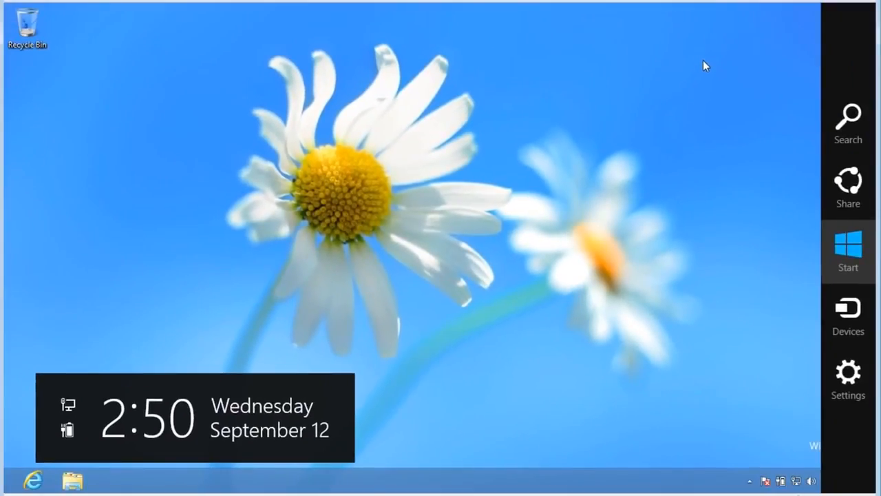
pyautogui.click(848, 377)
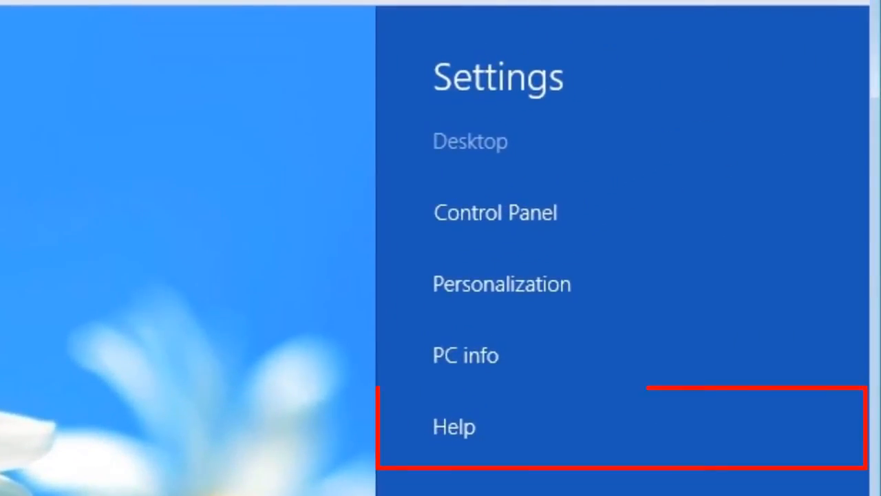
pyautogui.click(461, 421)
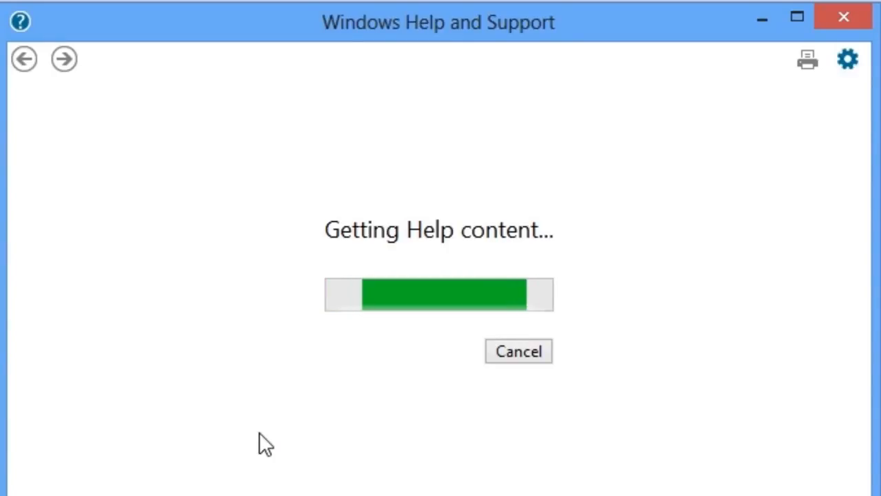
pyautogui.click(842, 16)
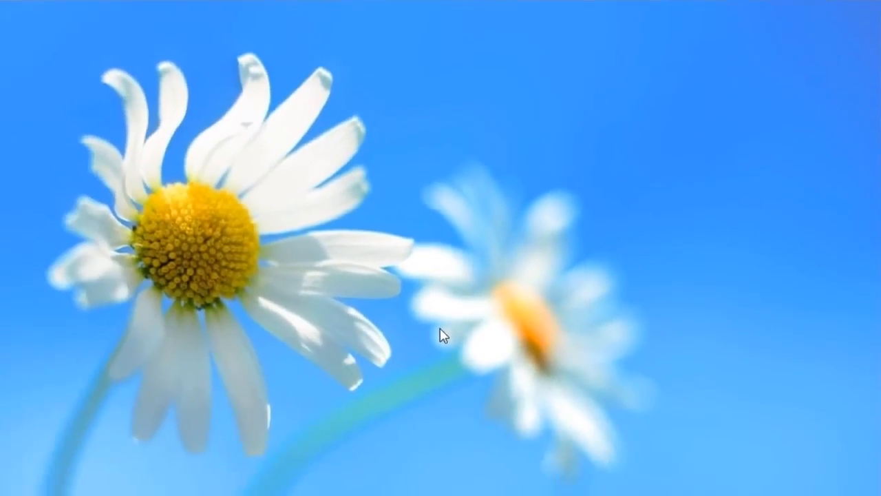
# Step: Show the Power options in the Settings charm and dismiss them without choosing Shut down or Restart
pyautogui.press('super+c')
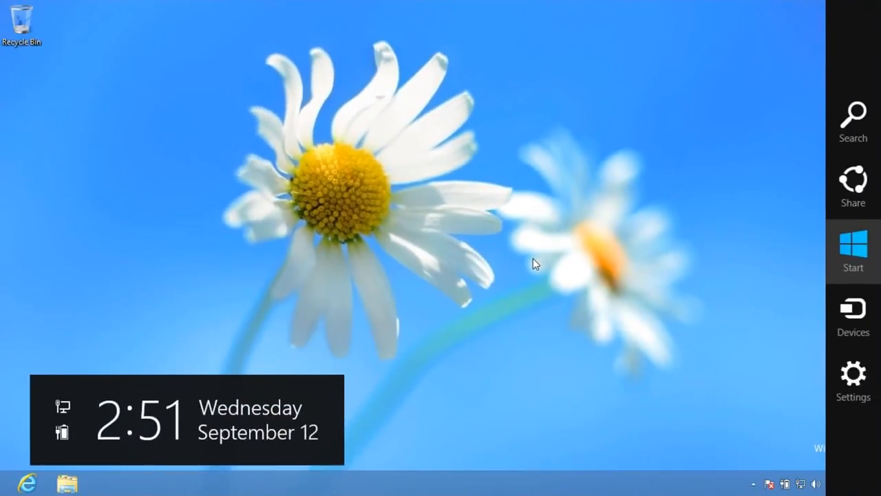
pyautogui.click(841, 405)
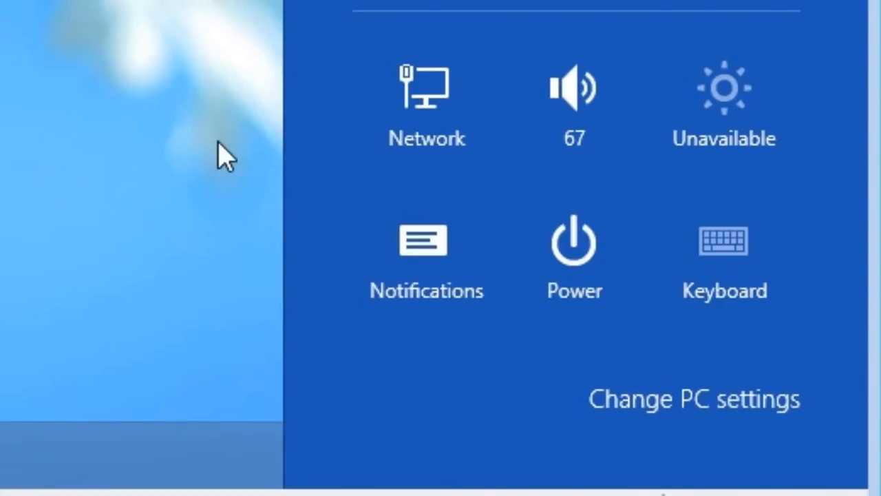
pyautogui.click(570, 235)
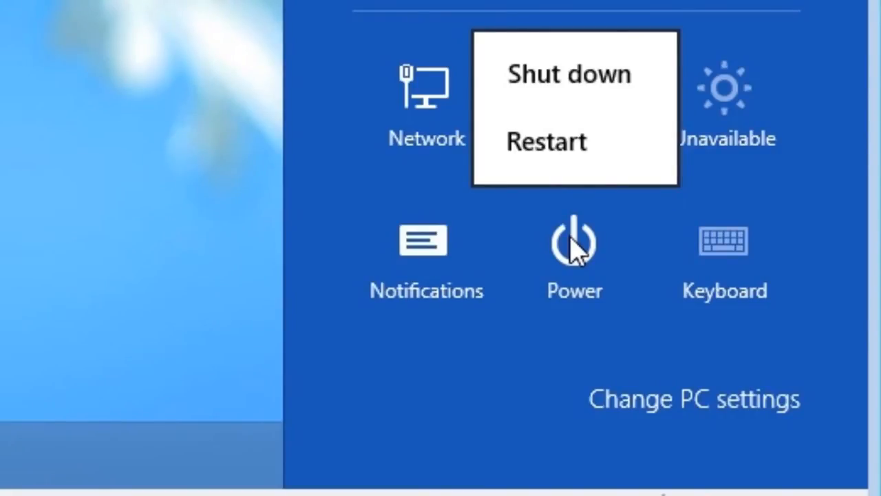
pyautogui.click(105, 157)
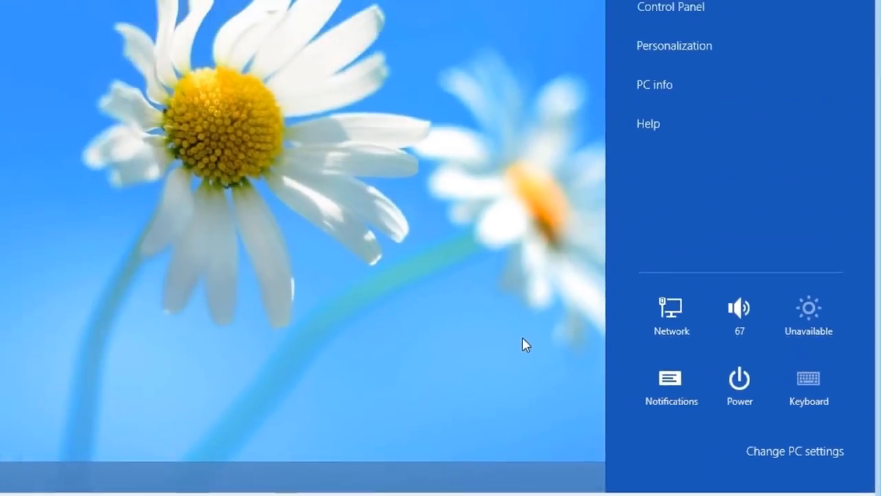